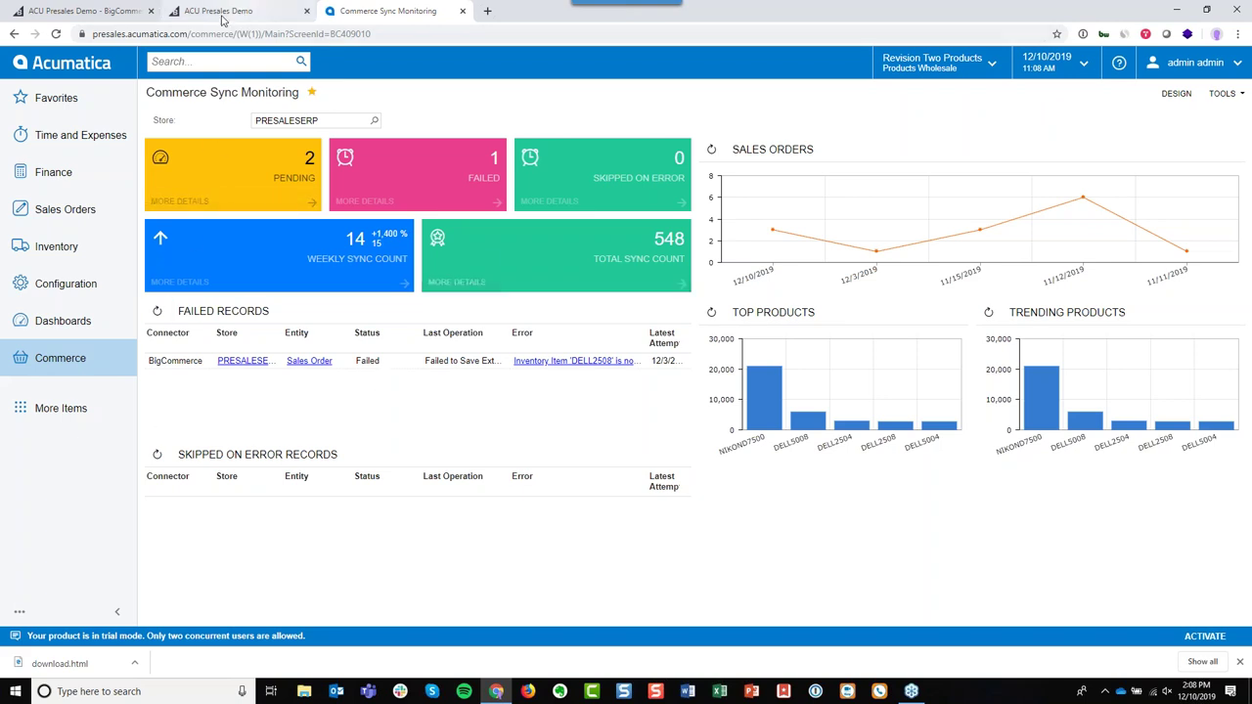
Check the BigCommerce admin and storefront, then open Acumatica's full Commerce menu.
click(83, 11)
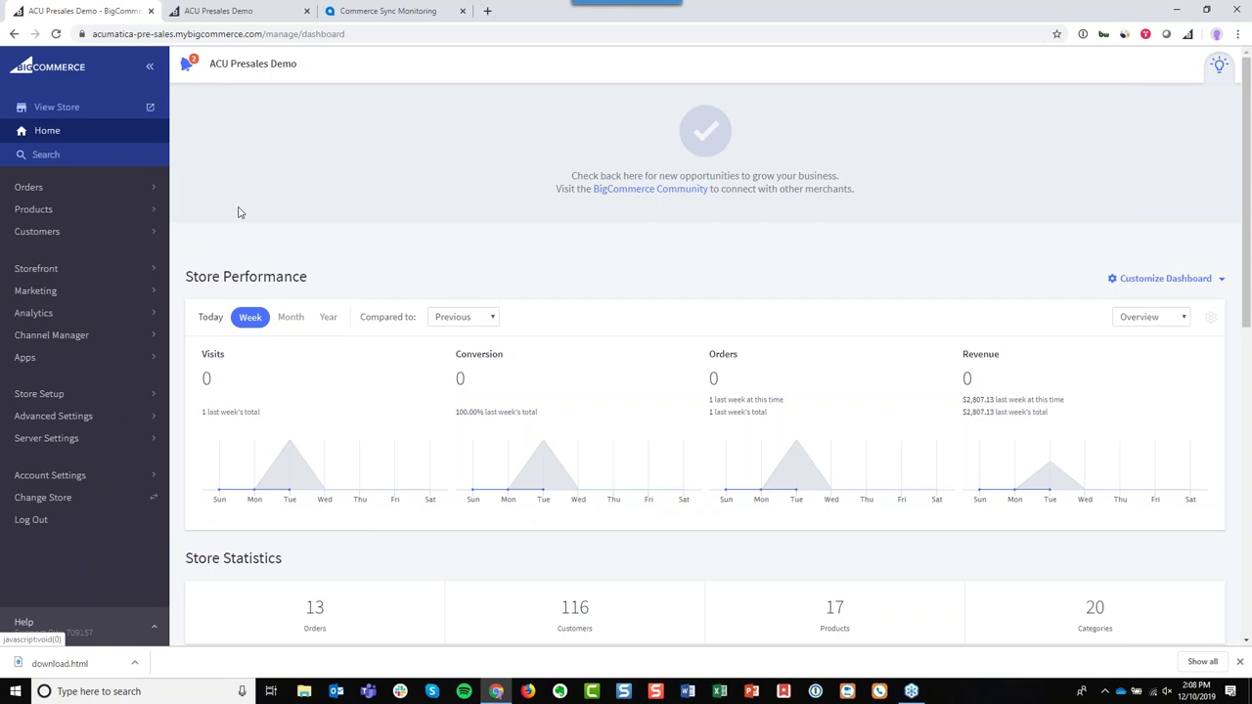
click(240, 11)
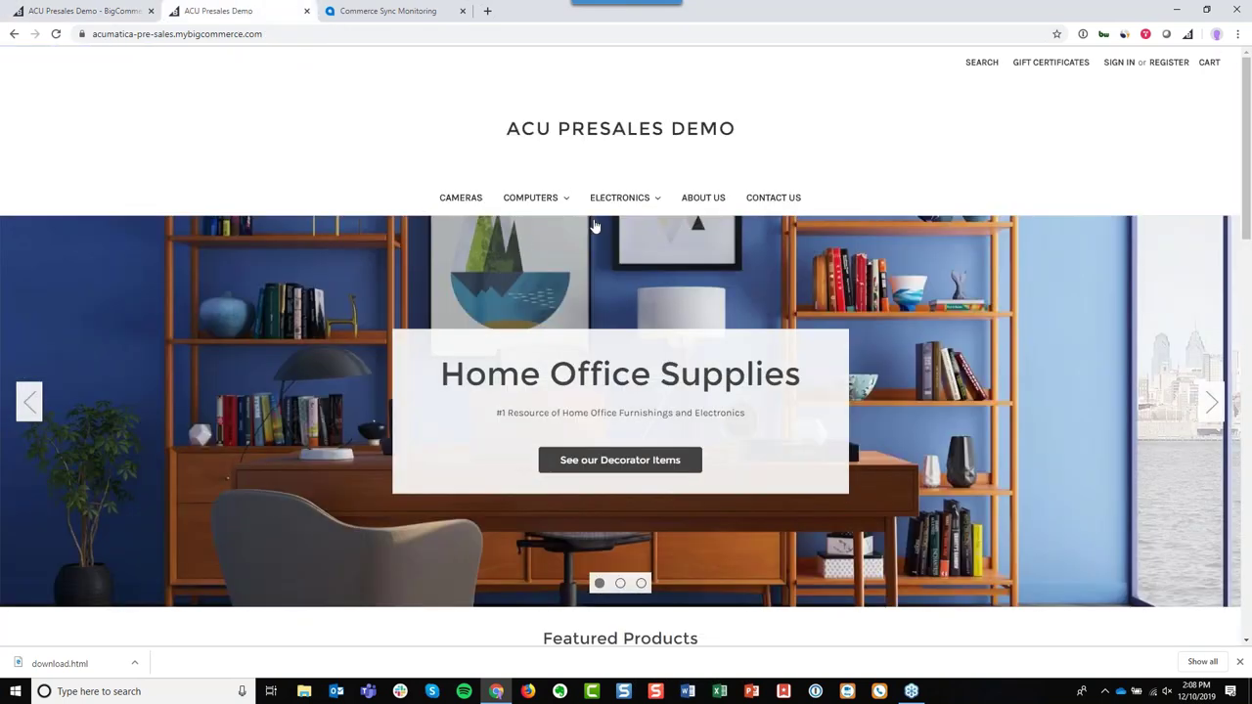
click(382, 15)
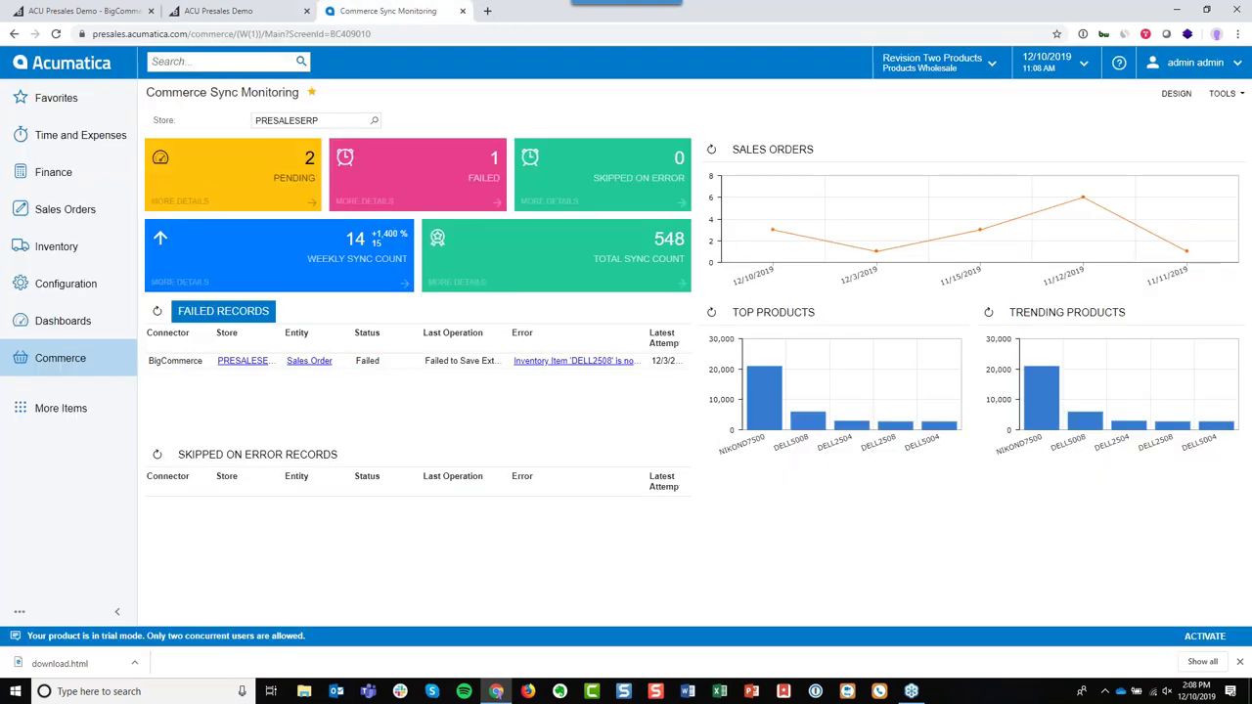
click(77, 365)
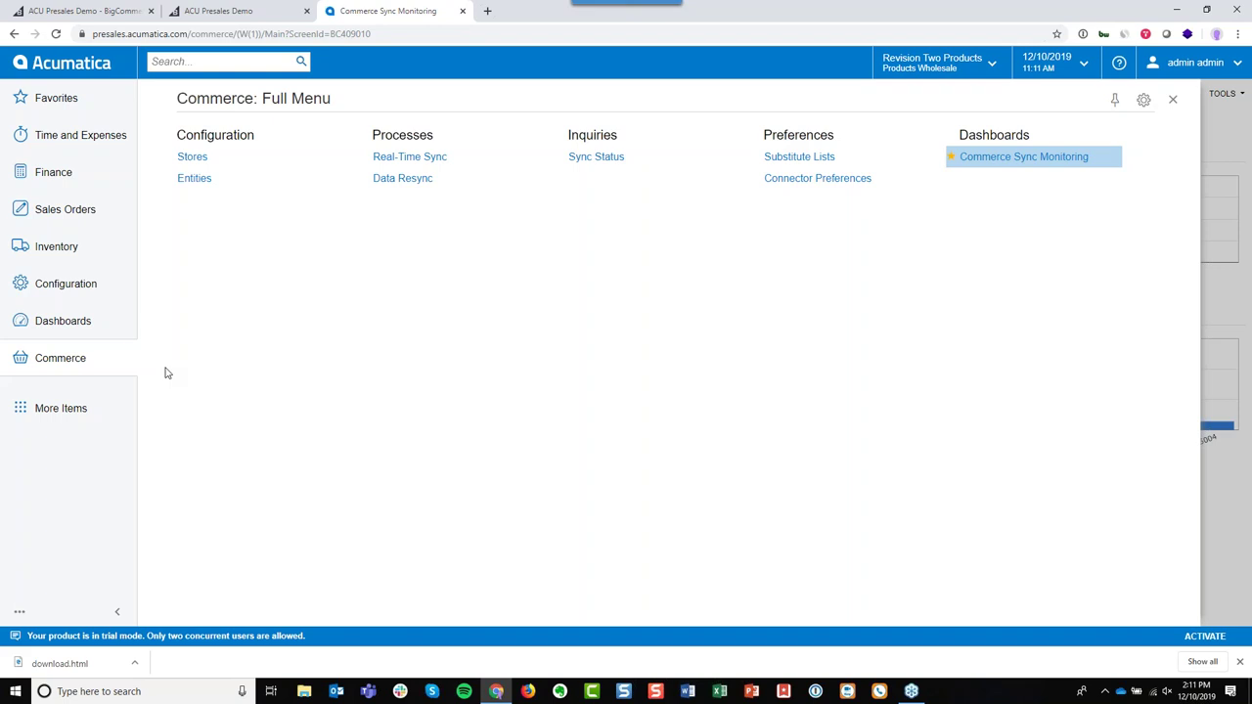
Review the PRESALESERP Sales Order entity on the Entities screen, then return to the storefront.
click(199, 186)
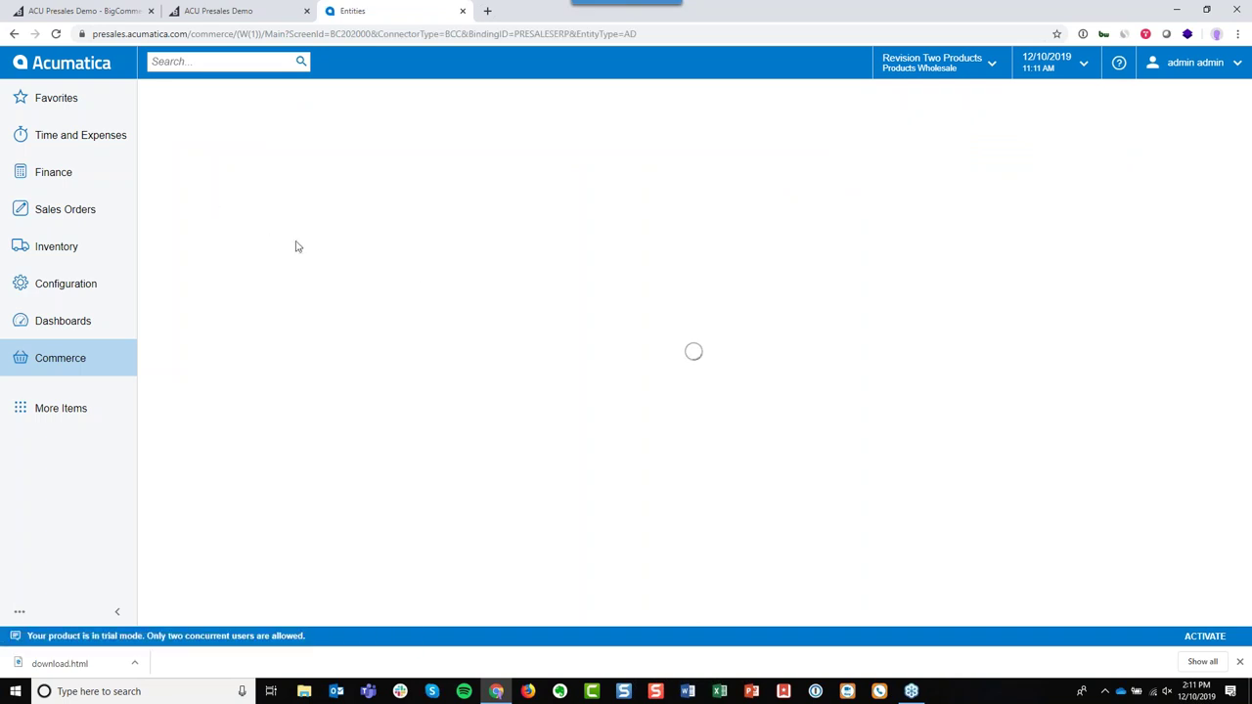
click(348, 193)
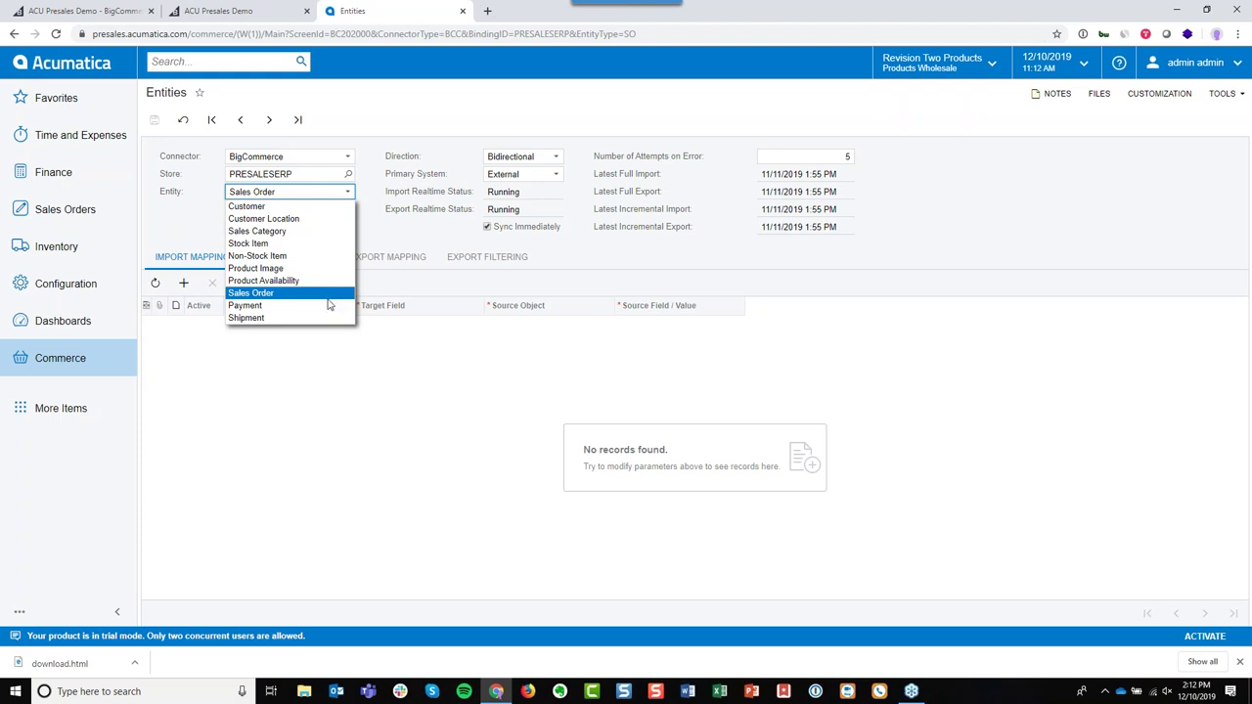
click(372, 118)
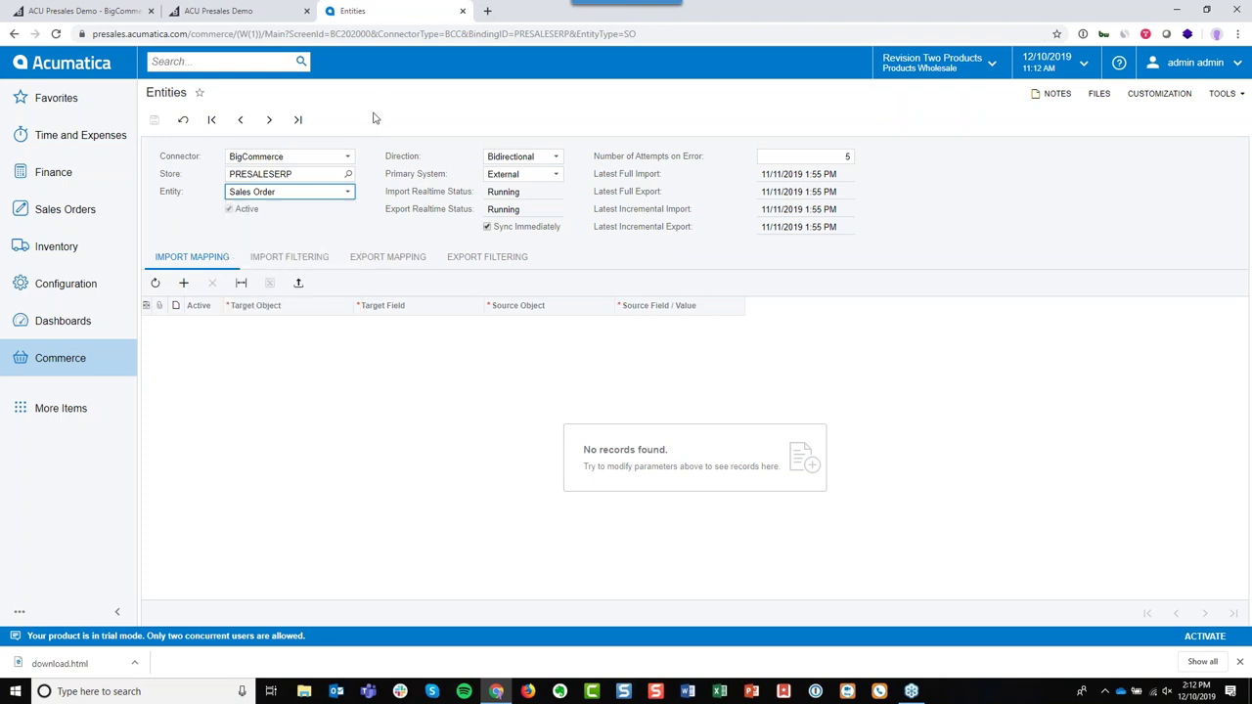
click(248, 20)
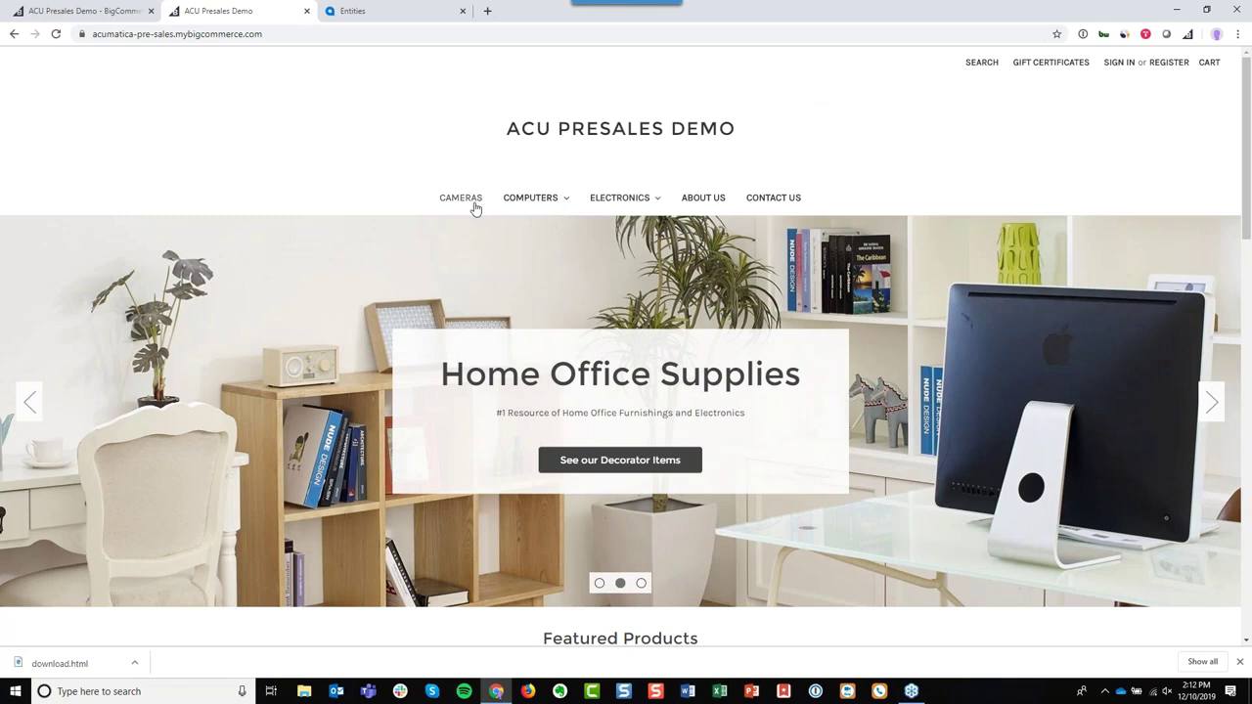
Add one Nikon D7500 DSLR from the Cameras category to the cart.
click(473, 205)
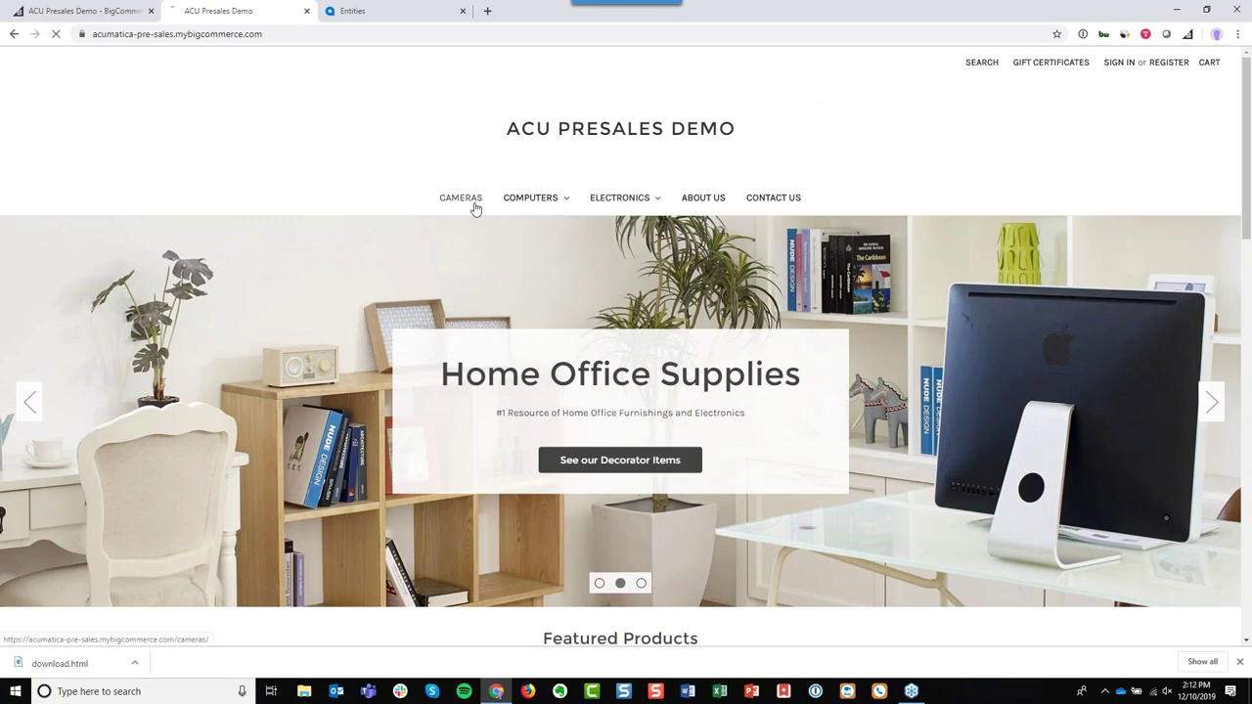
scroll(832, 361, down, 2)
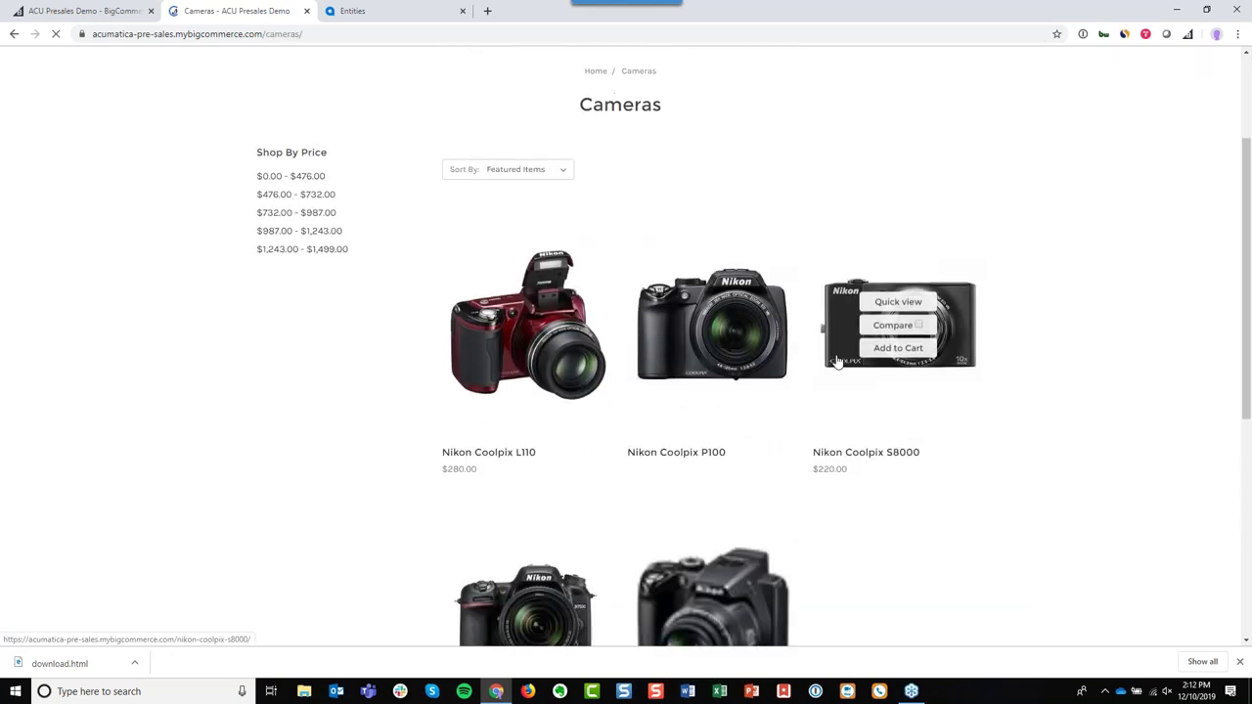
scroll(836, 361, down, 2)
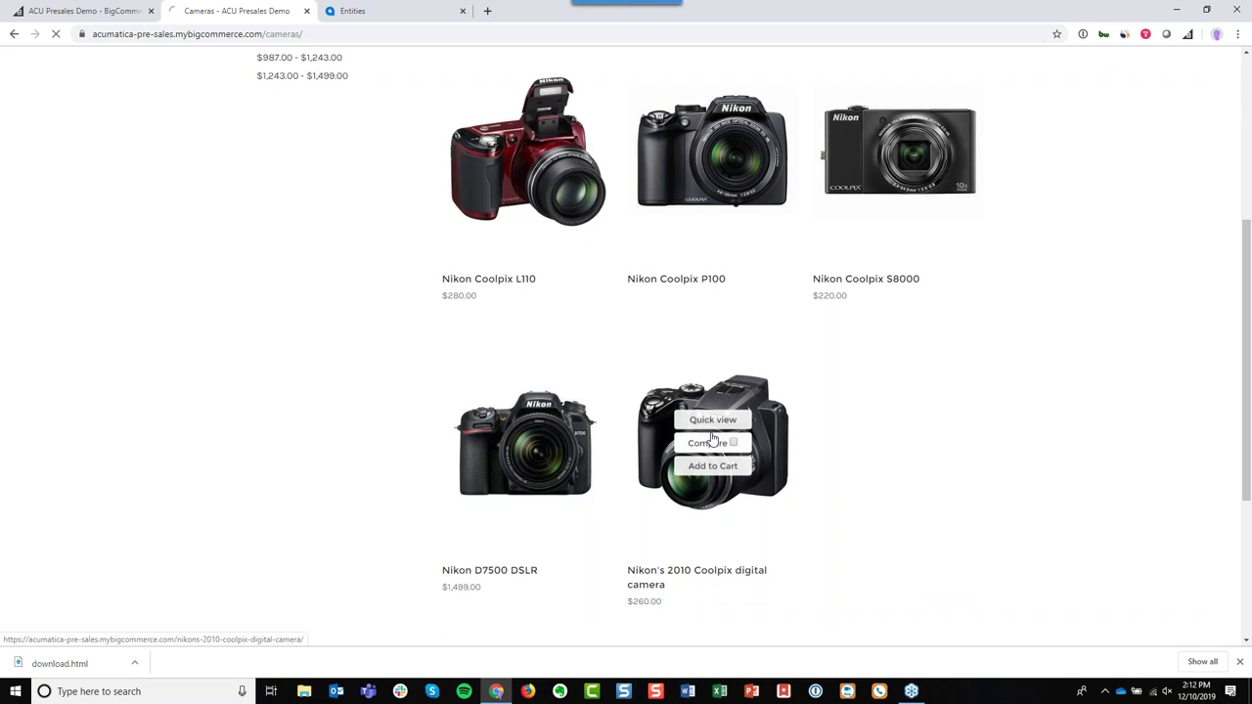
scroll(1027, 352, down, 2)
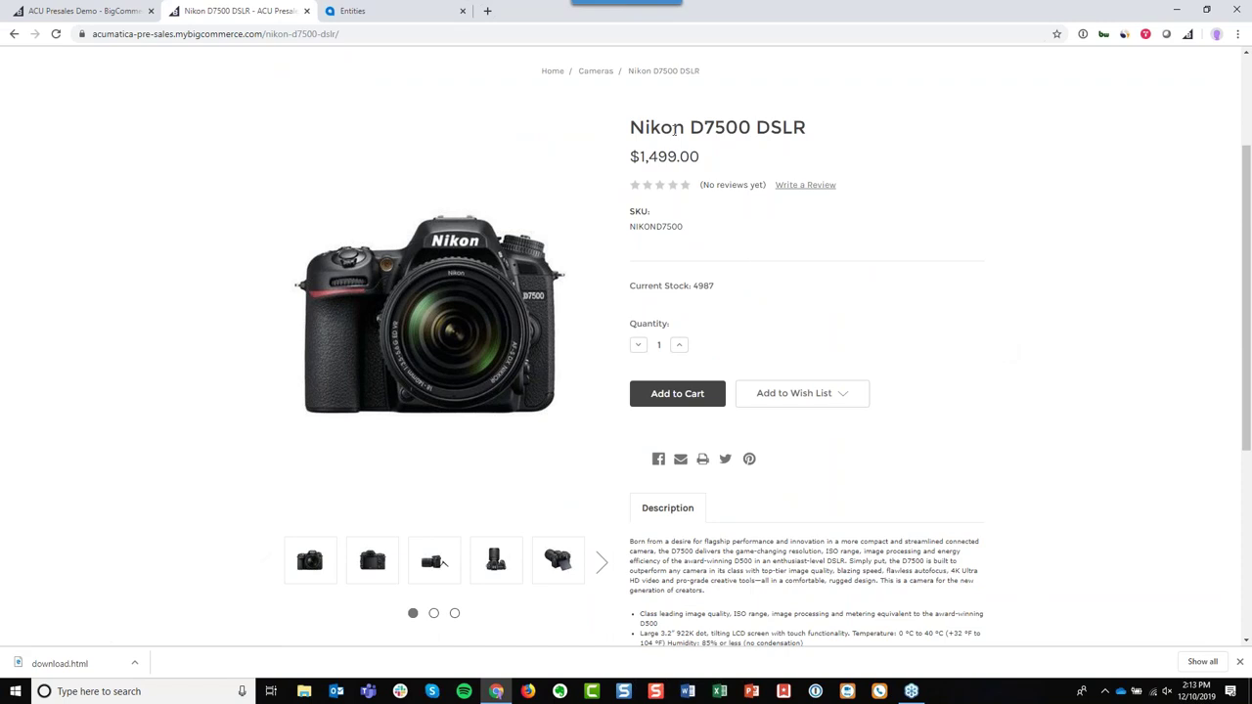
drag(673, 125, 768, 127)
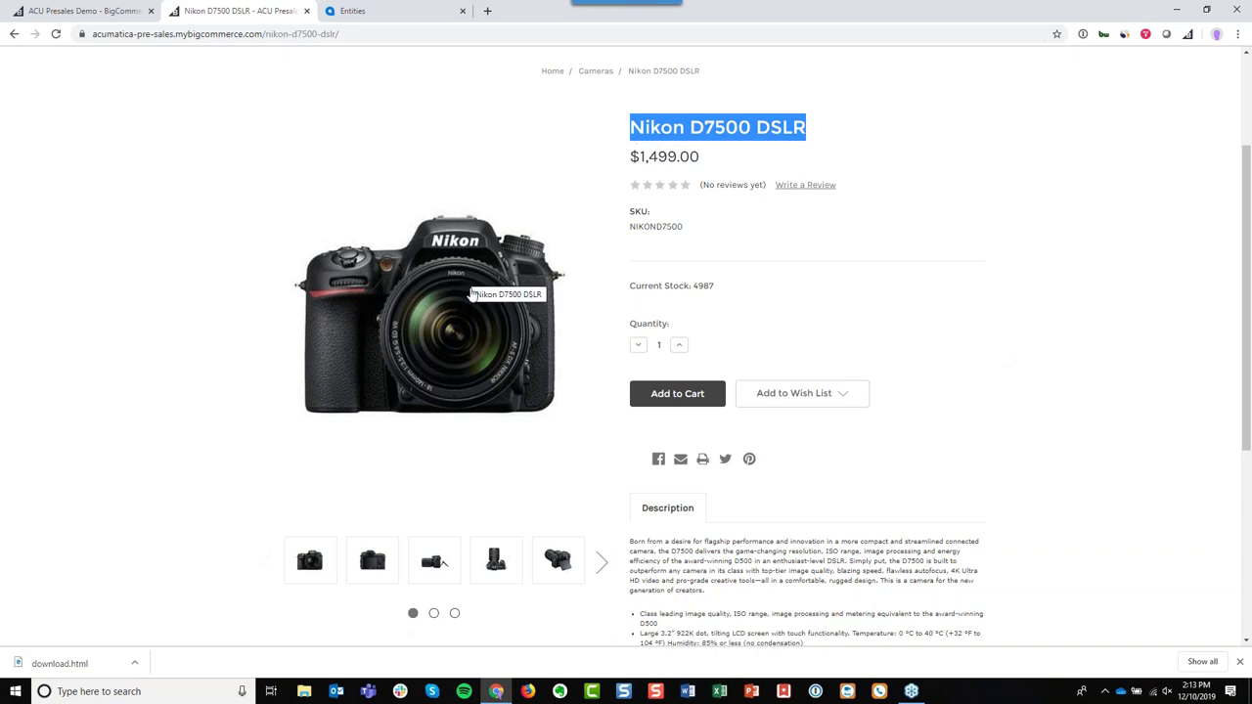
mouse_move(431, 262)
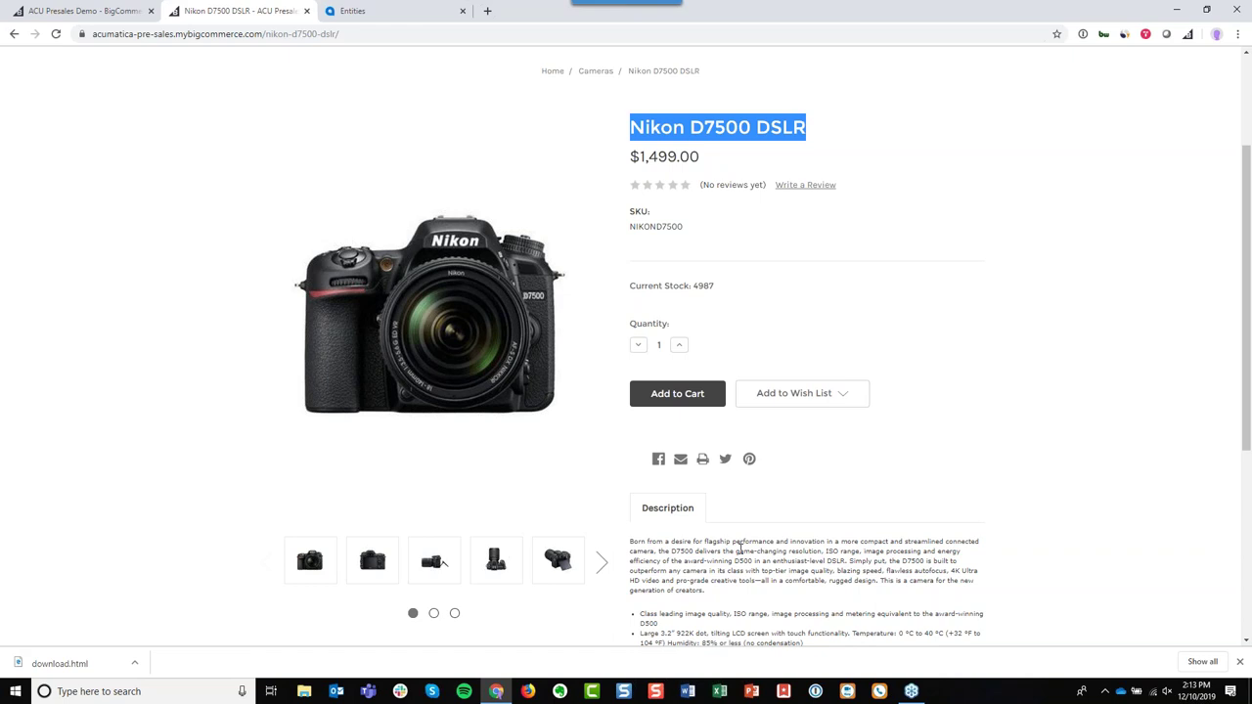
click(682, 395)
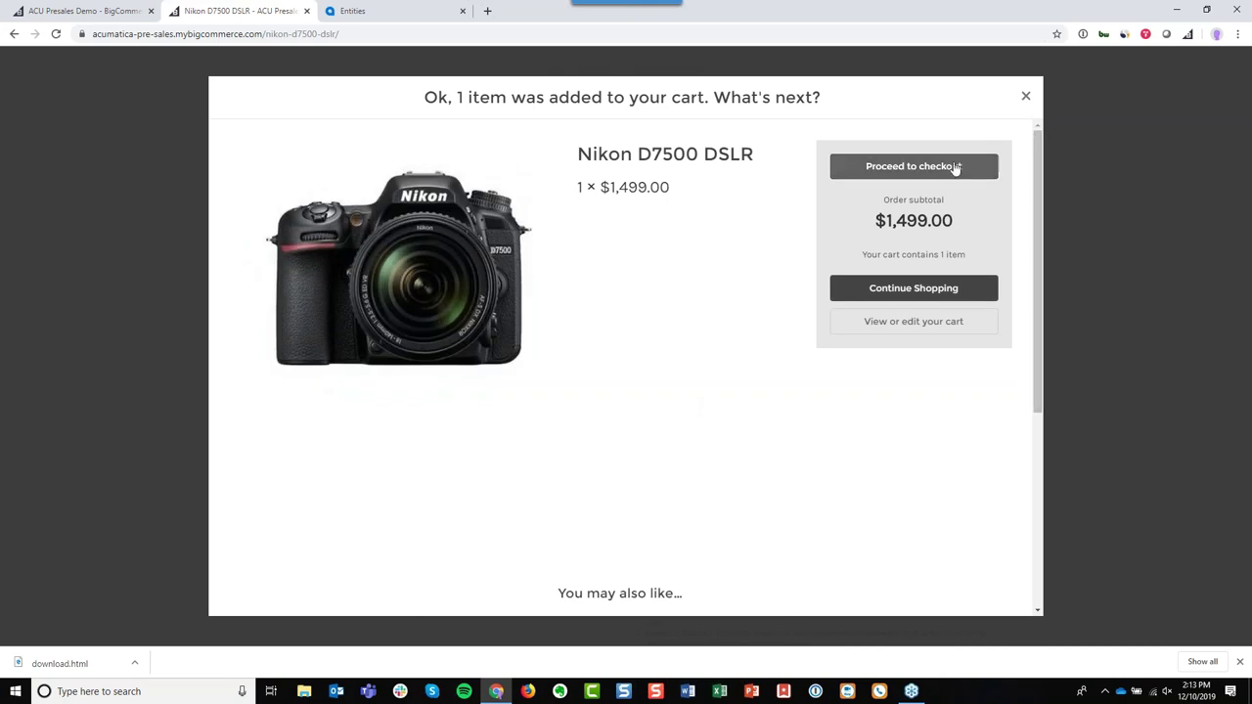
click(1025, 96)
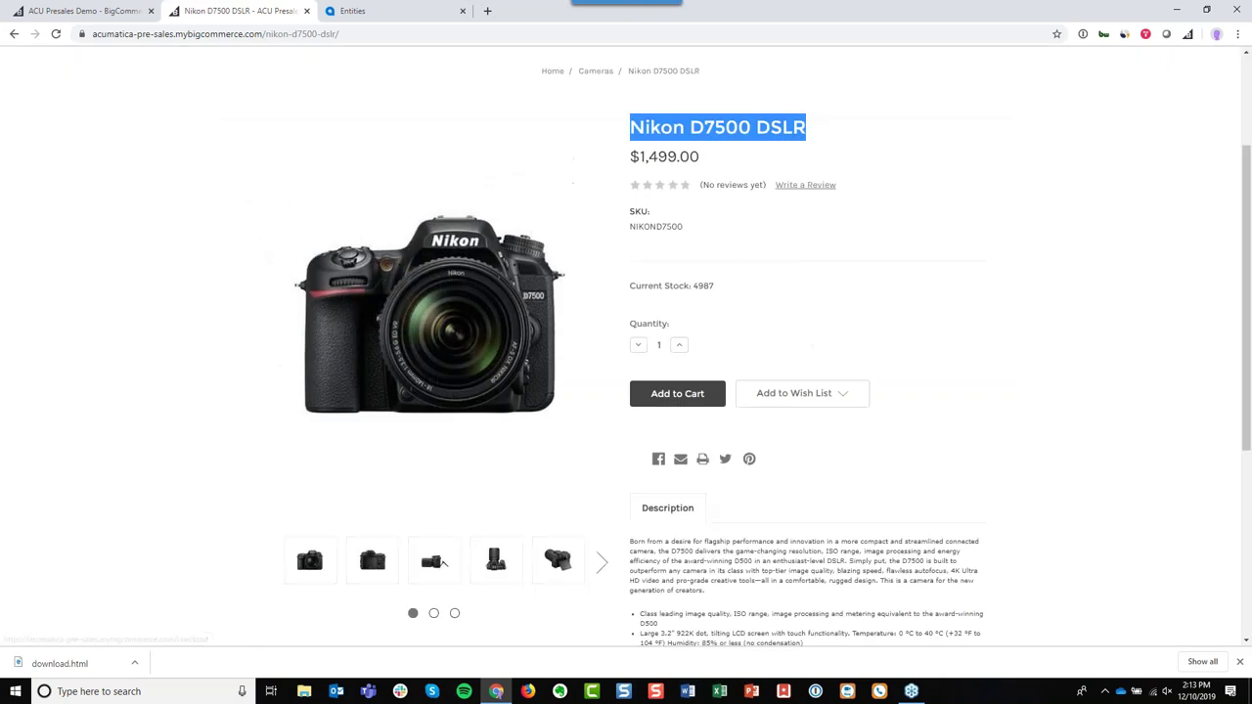
drag(715, 289, 693, 287)
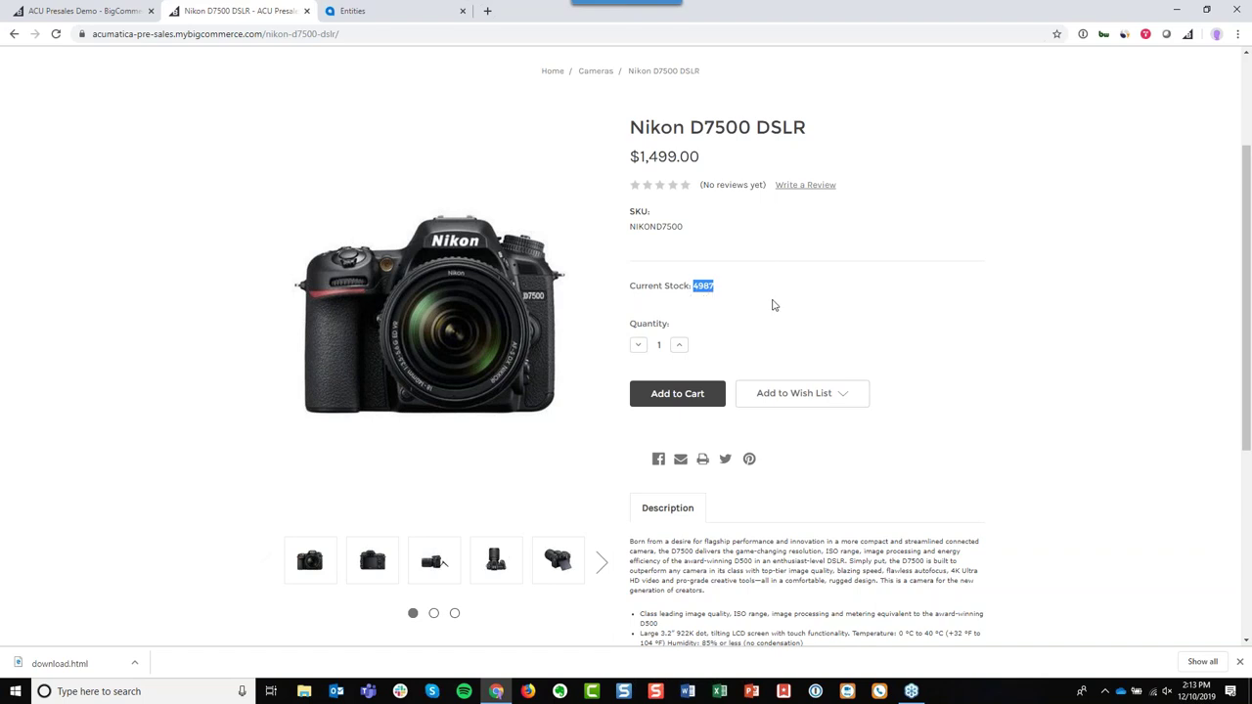
Browse to the Computers > Laptops category listing.
scroll(587, 294, up, 2)
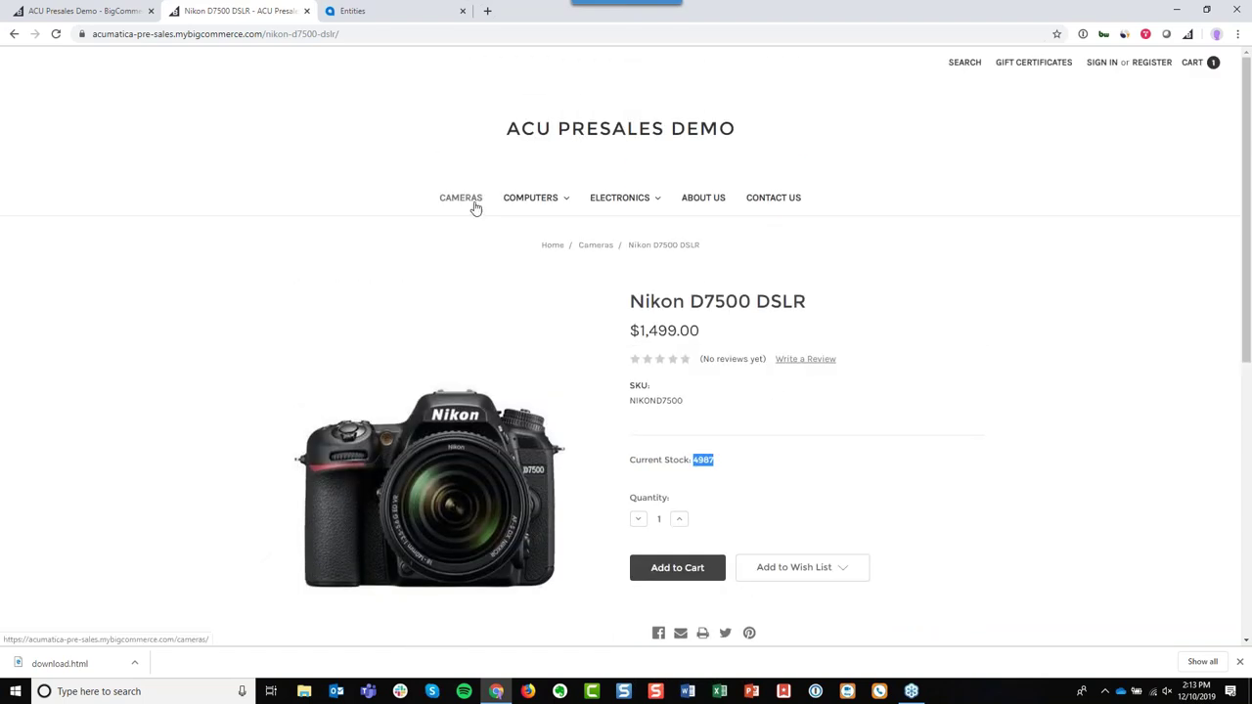
click(482, 209)
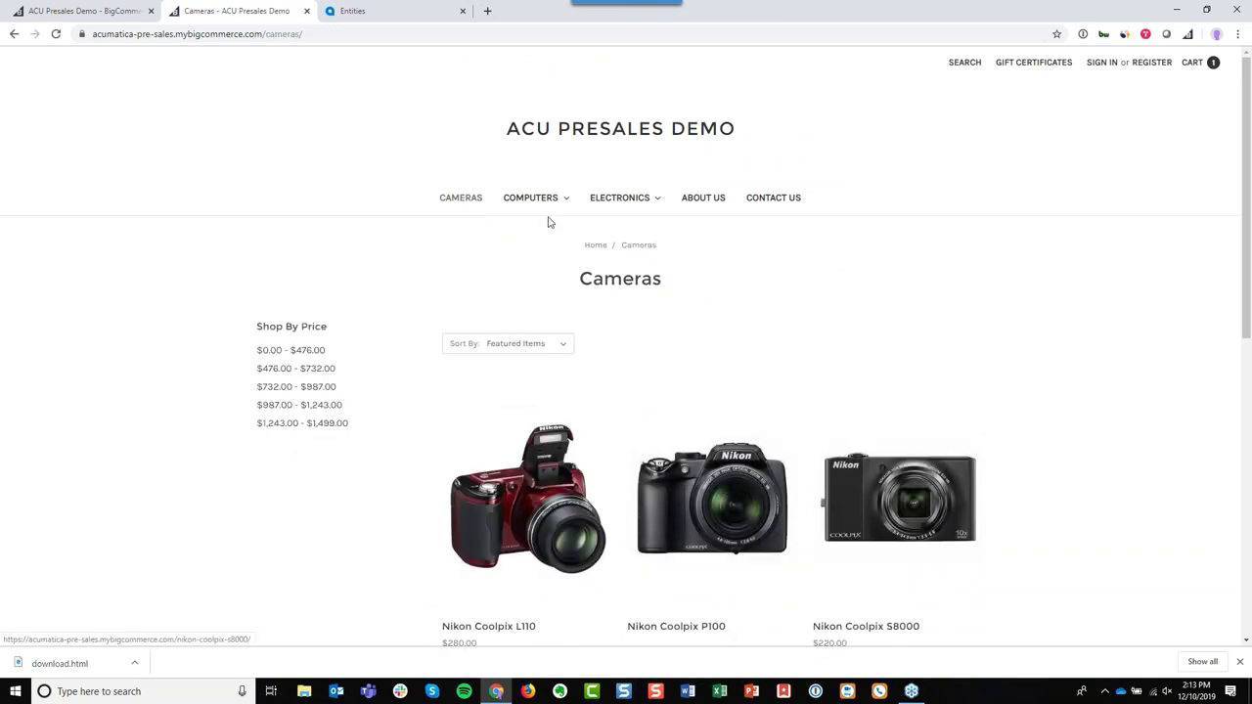
mouse_move(540, 203)
click(643, 247)
scroll(640, 251, down, 3)
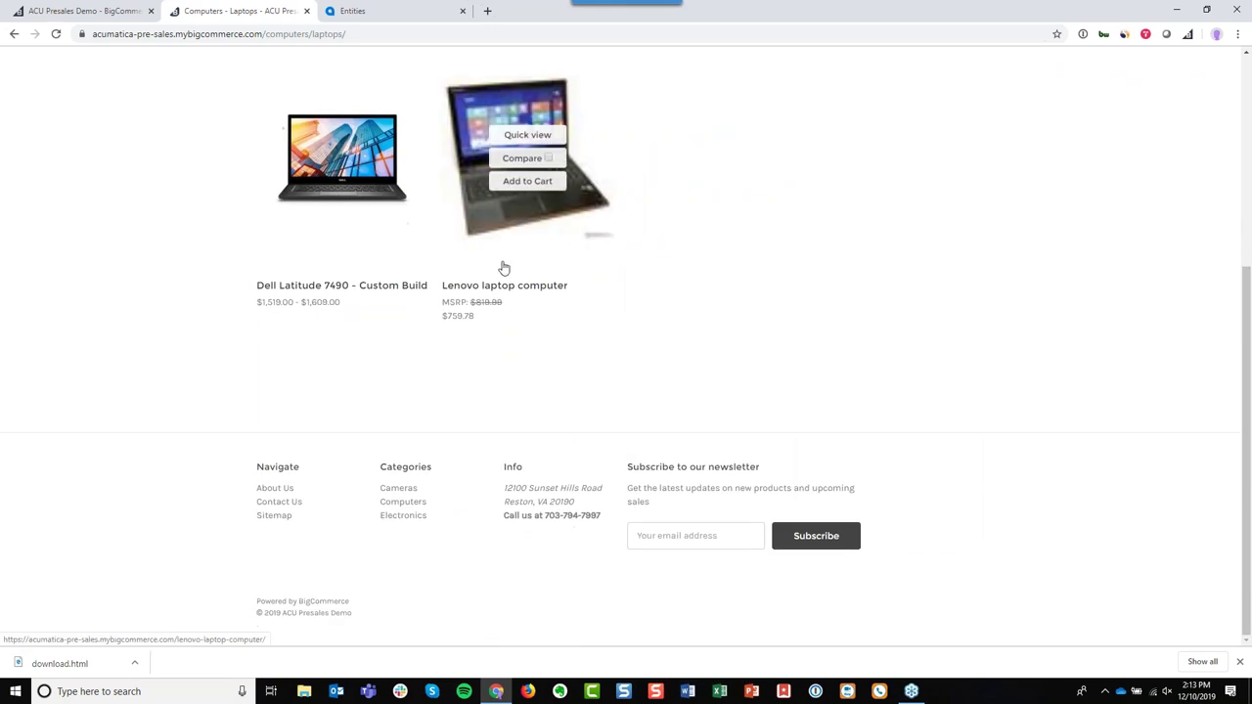
Configure the Dell Latitude 7490 Custom Build with a 500 GB drive and 8GB RAM ($1,609.00).
click(401, 197)
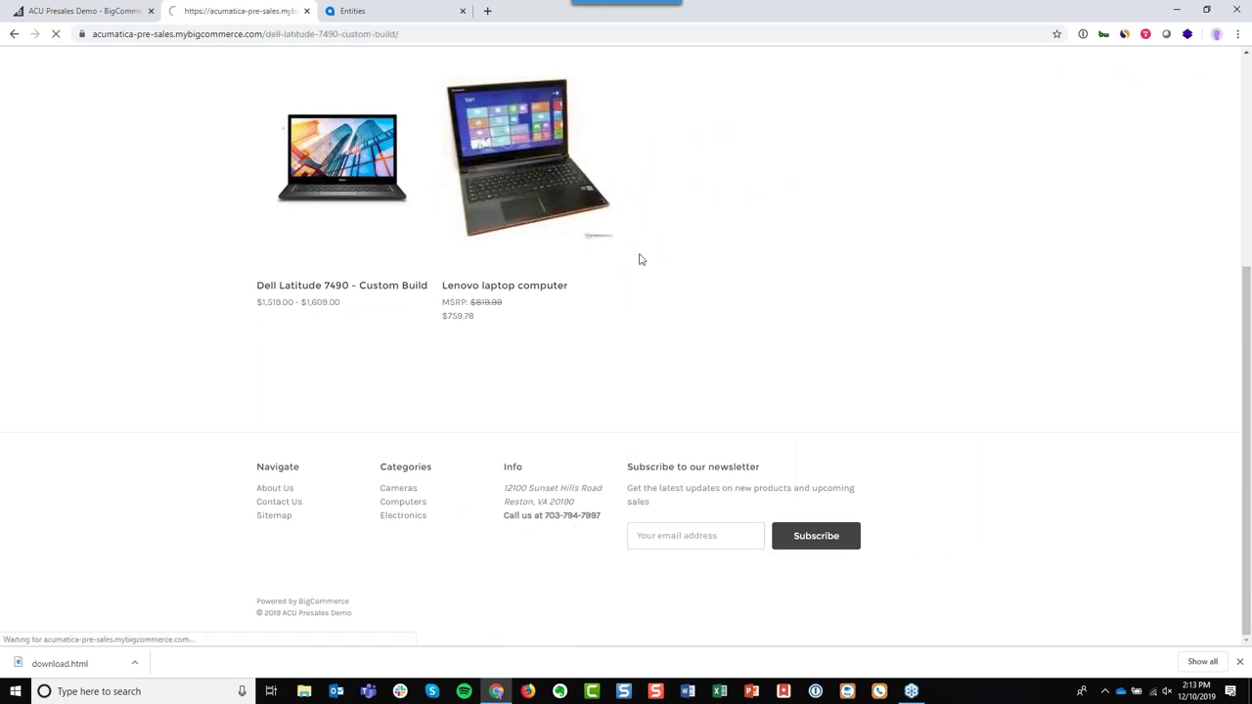
scroll(827, 322, down, 2)
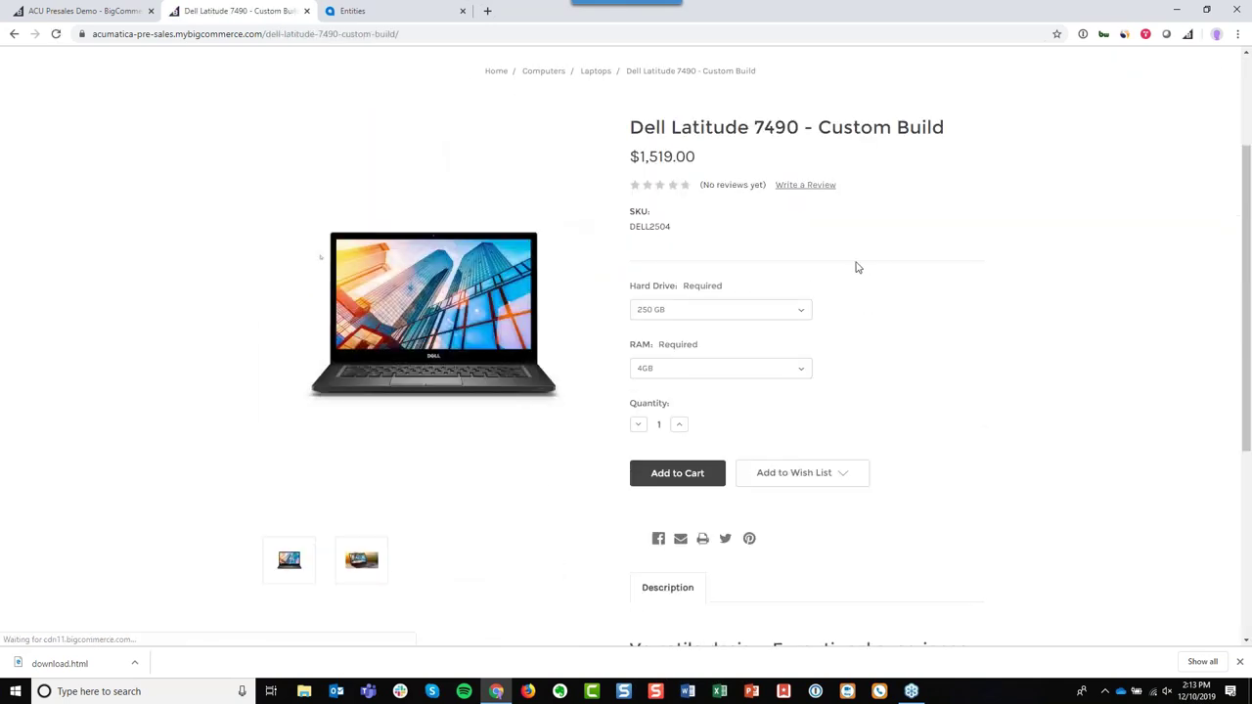
click(801, 311)
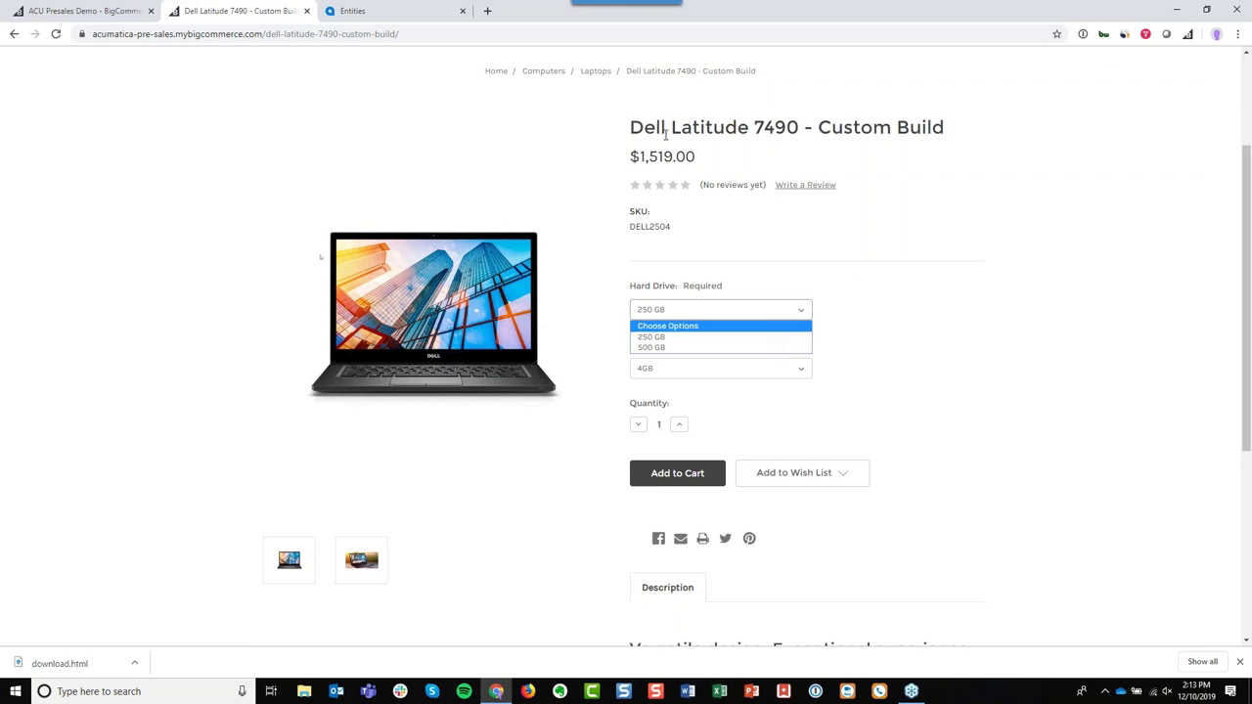
click(721, 348)
click(754, 369)
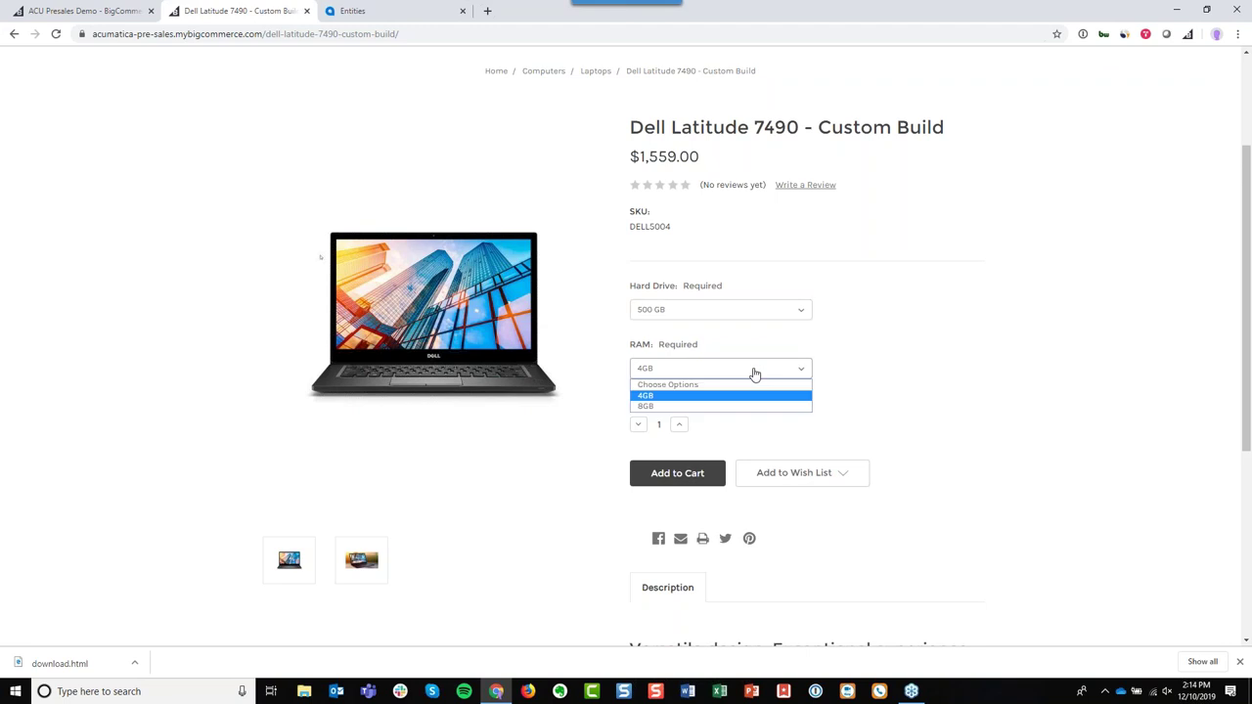
click(745, 407)
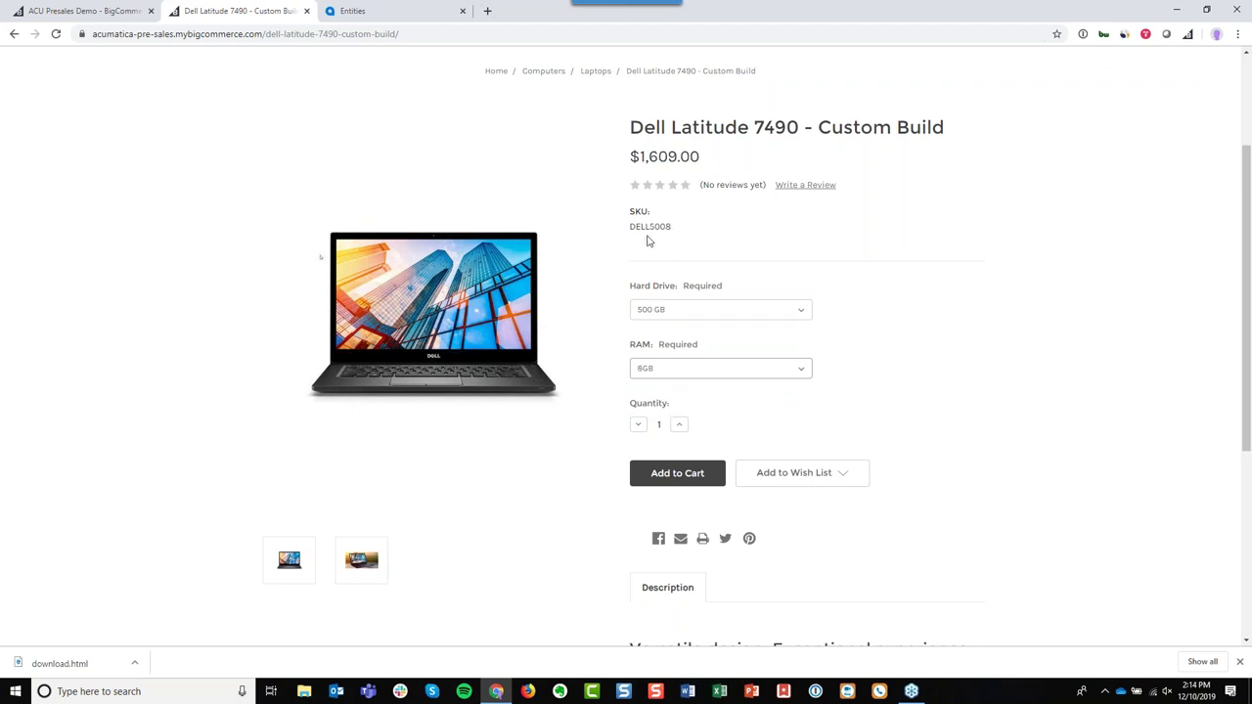
click(677, 312)
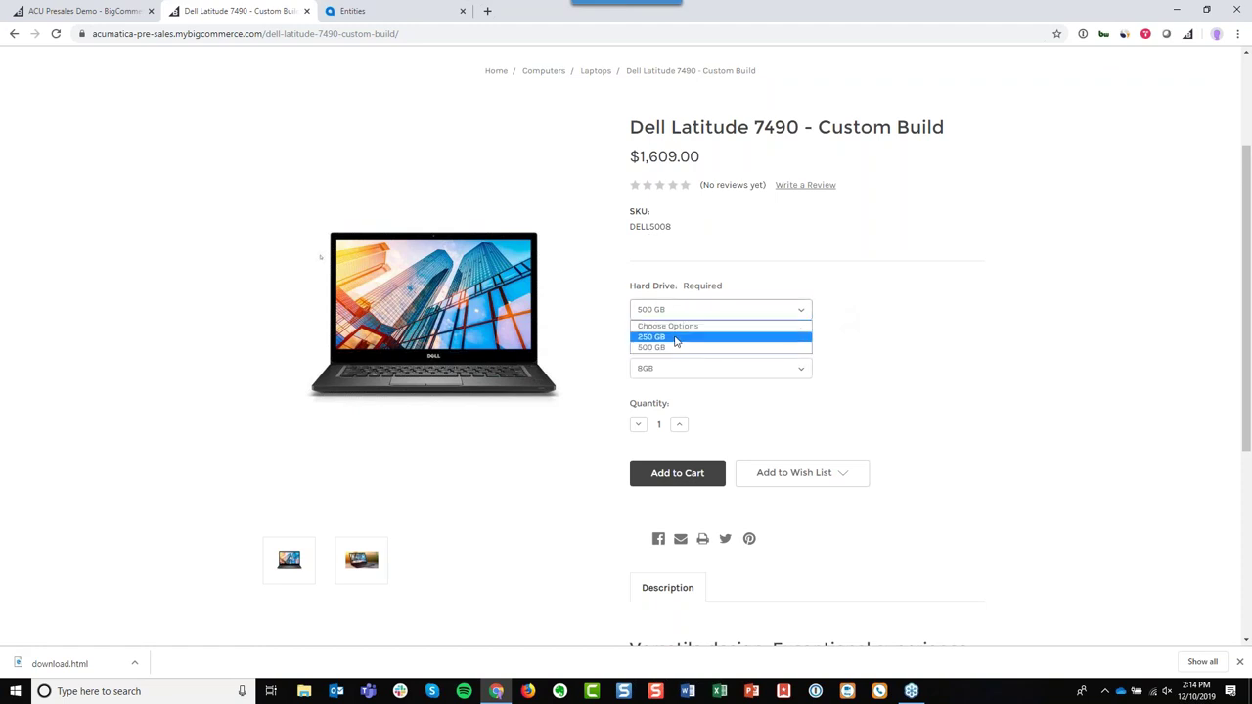
click(675, 340)
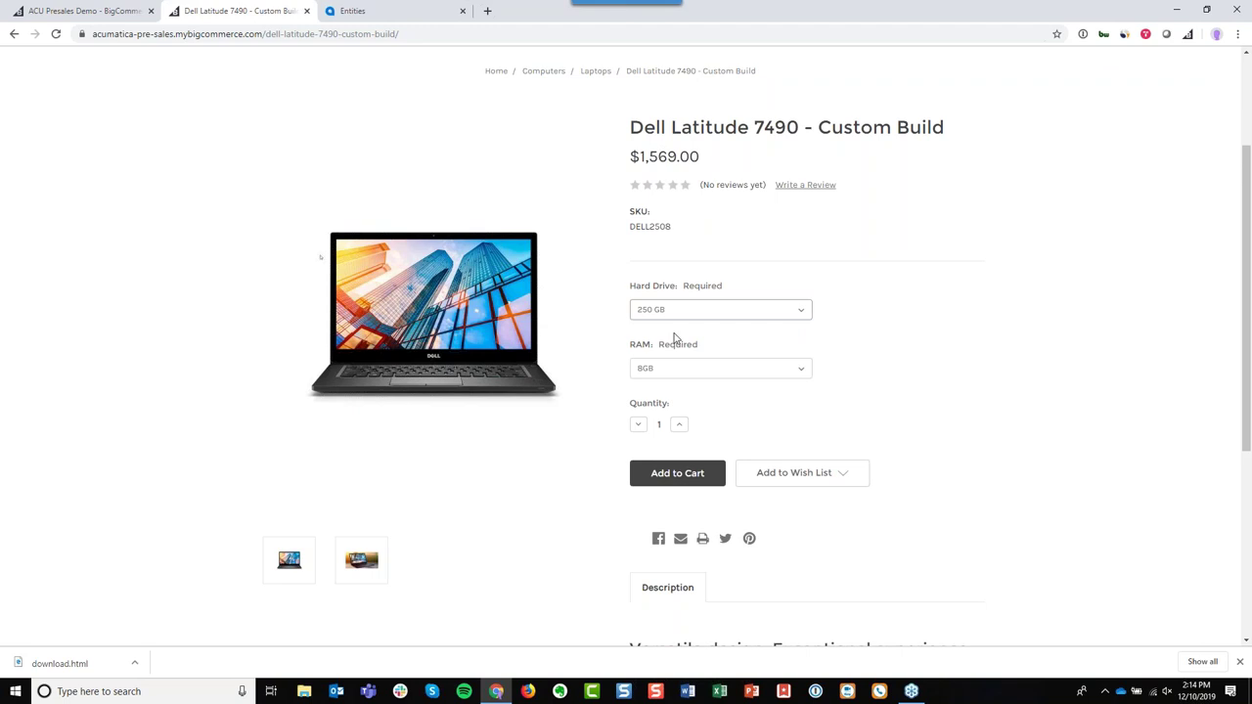
click(698, 316)
click(689, 347)
scroll(914, 389, up, 2)
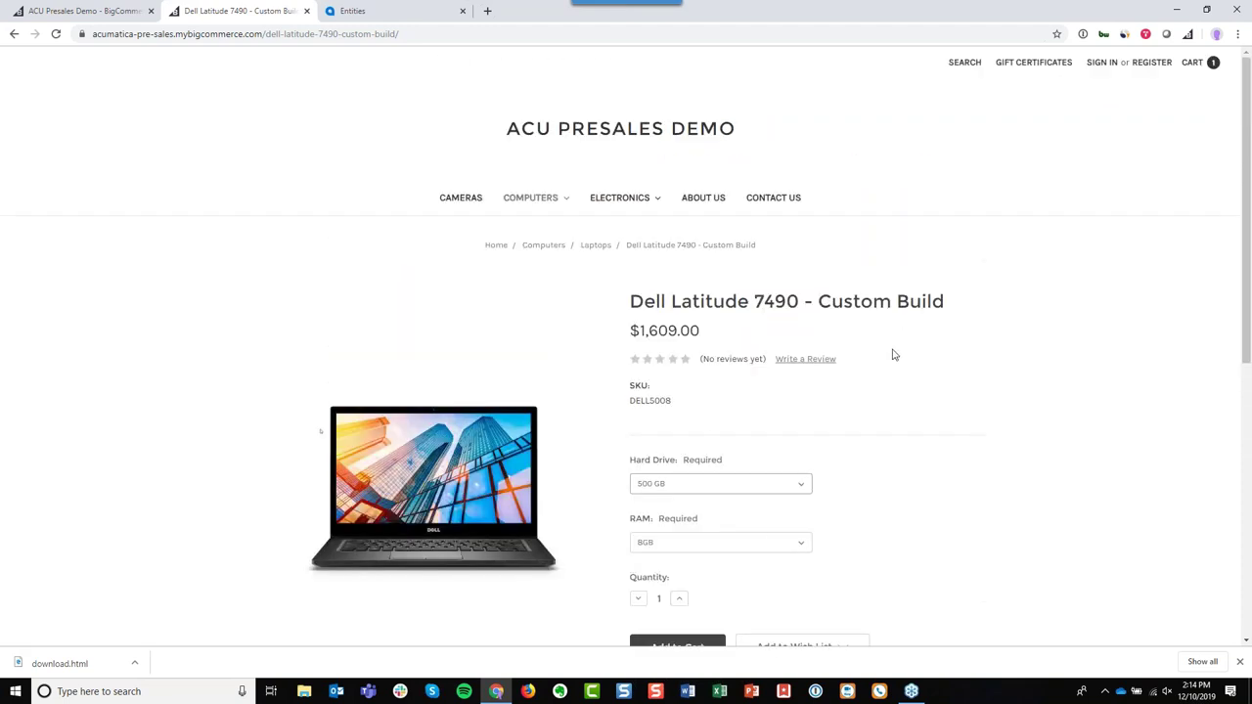
Add the configured Dell Latitude to the cart and sign in with the saved customer login.
click(706, 642)
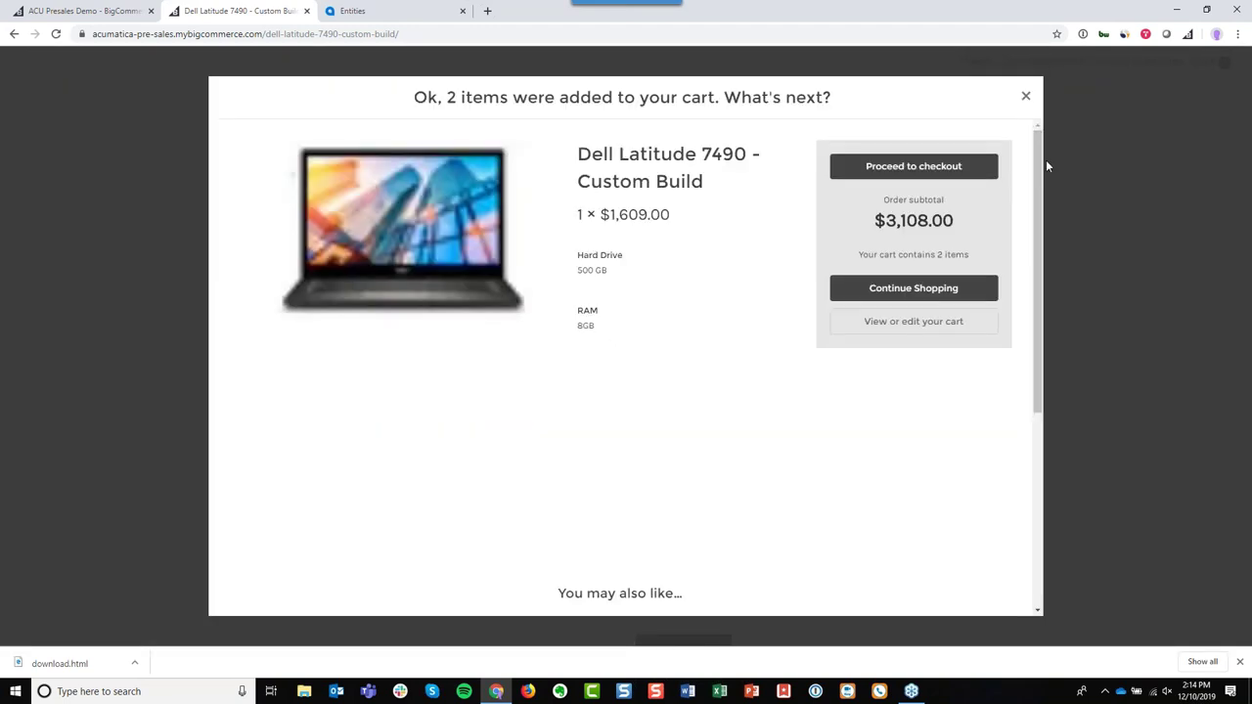
click(1025, 96)
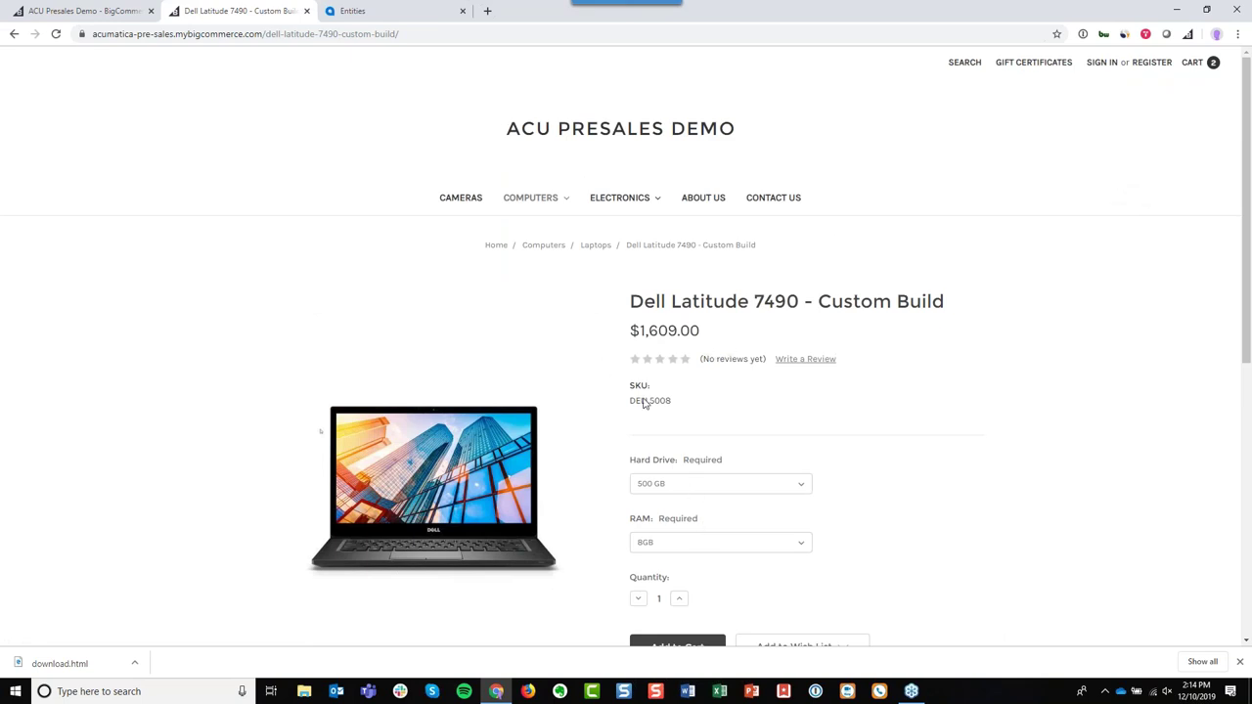
click(1105, 69)
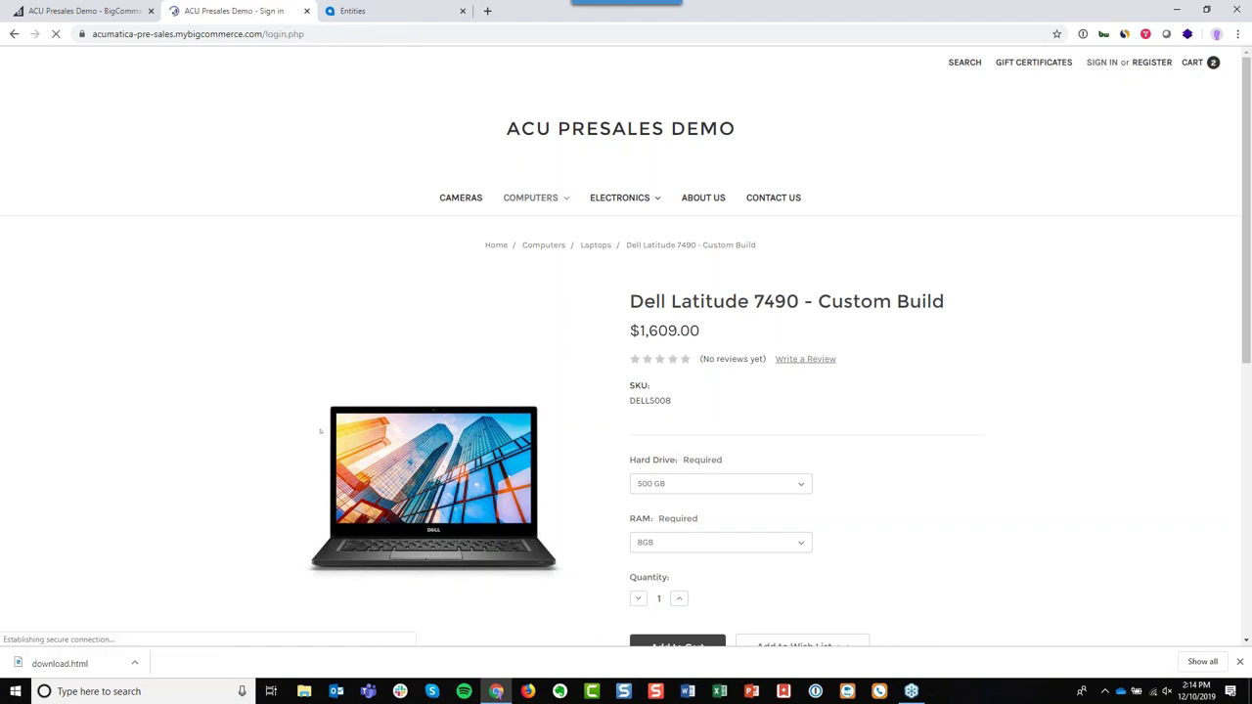
click(1083, 37)
click(1117, 98)
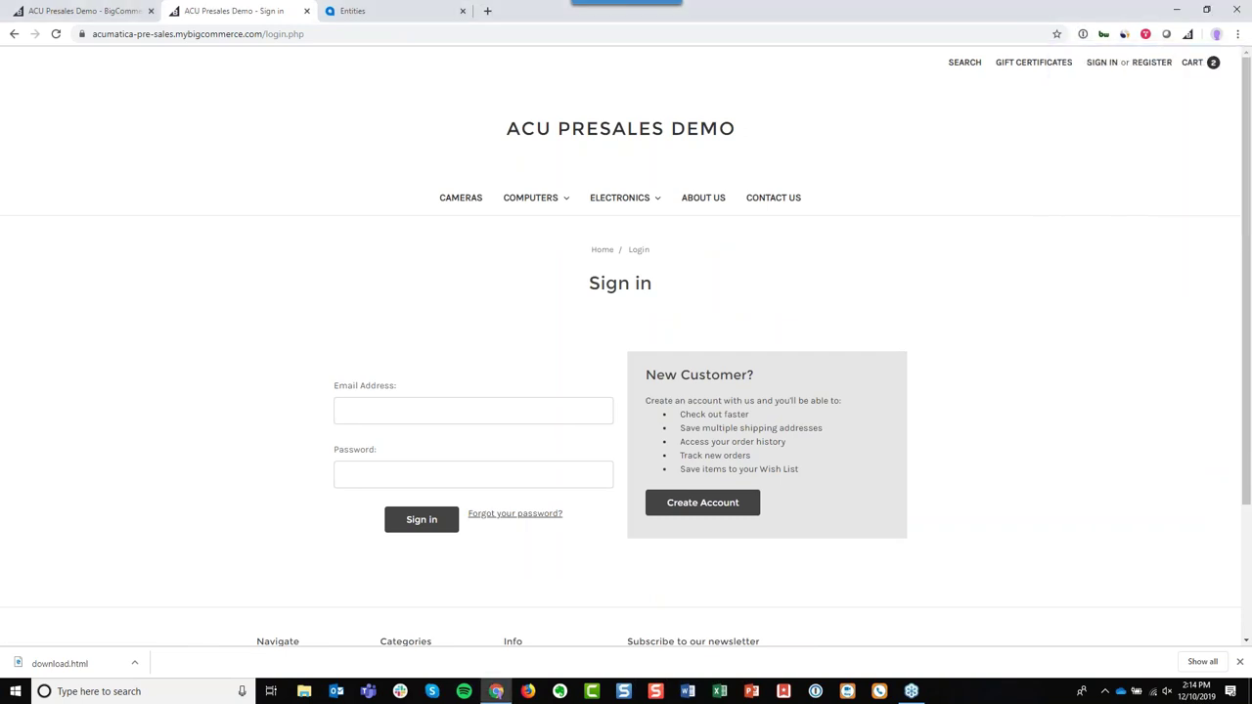
click(421, 520)
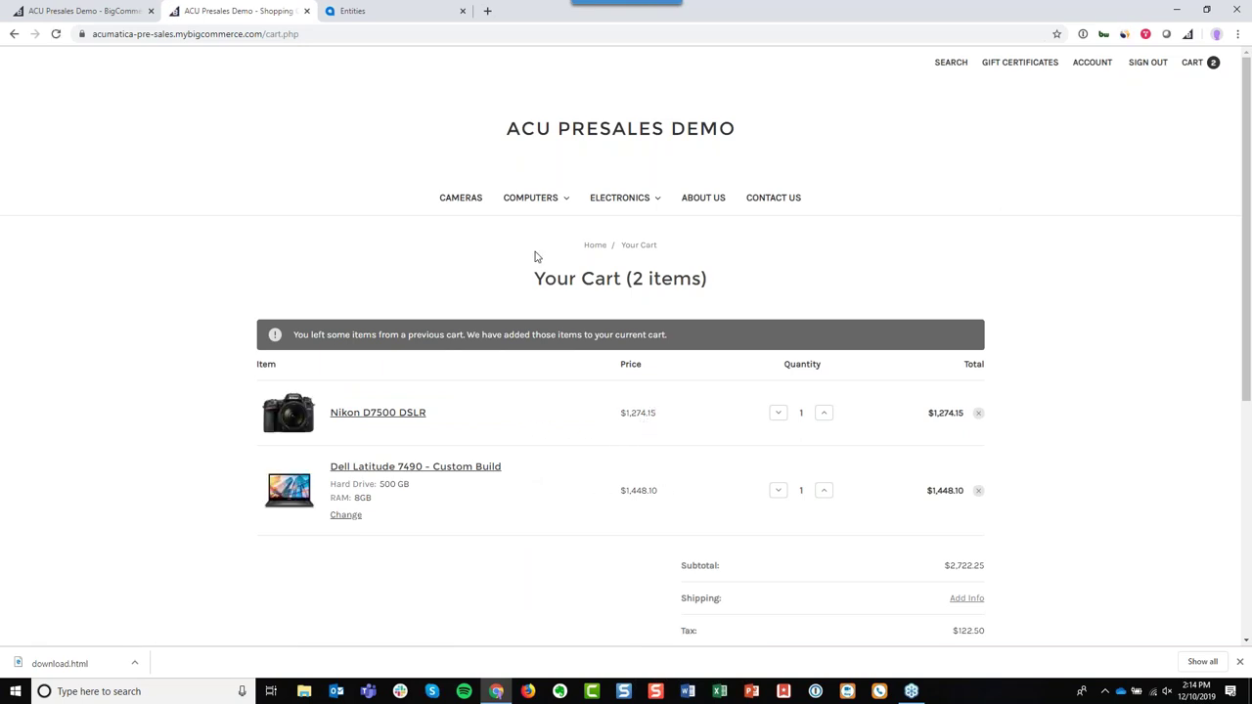
Open the Nikon D7500 DSLR page from Cameras and read its description.
click(477, 202)
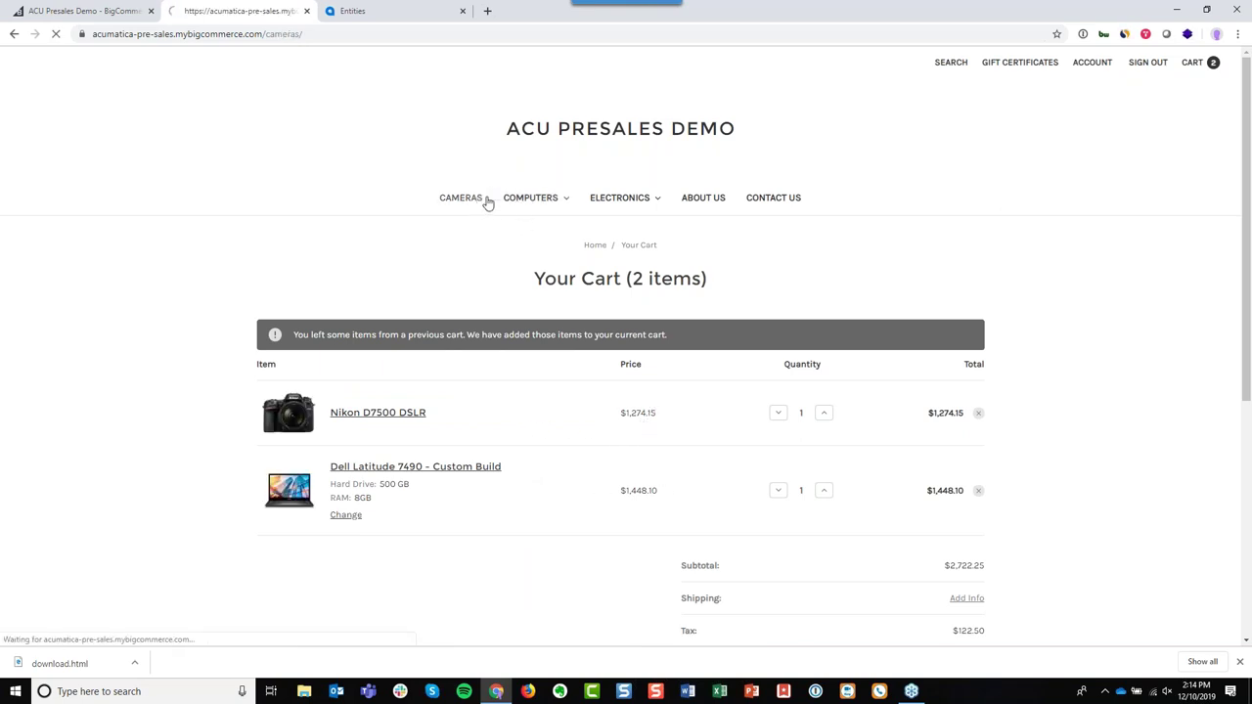
scroll(682, 414, down, 2)
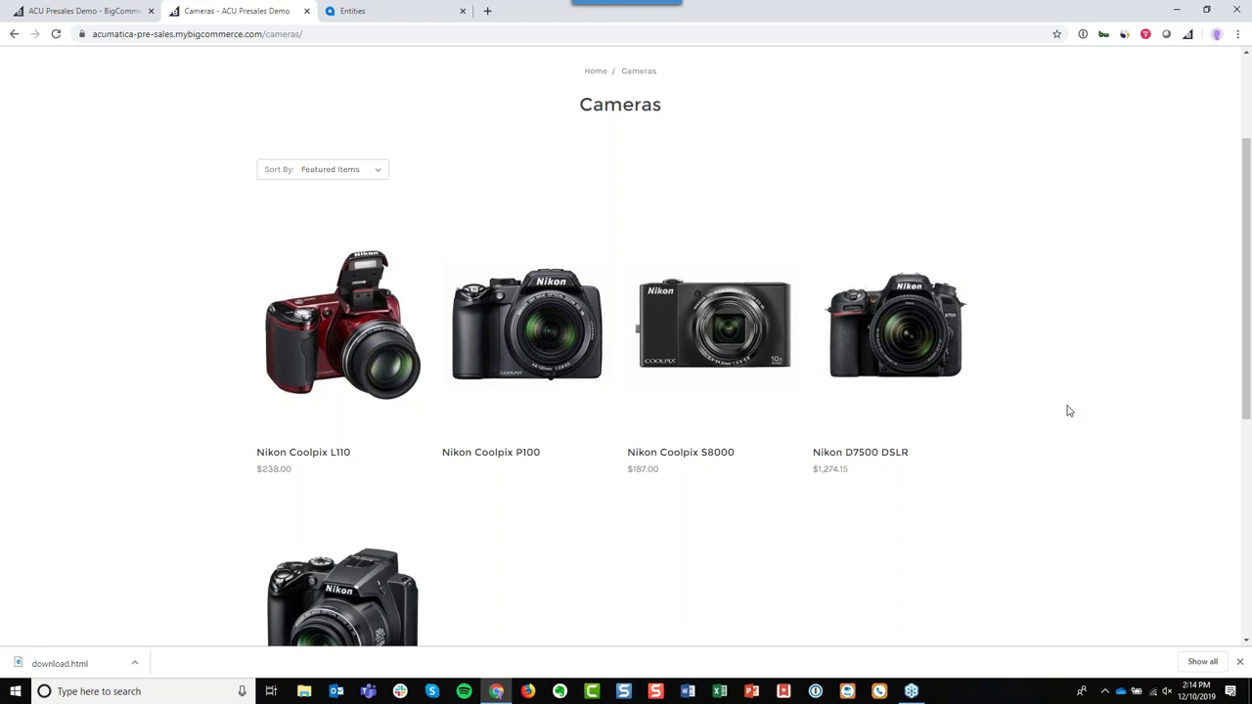
click(852, 376)
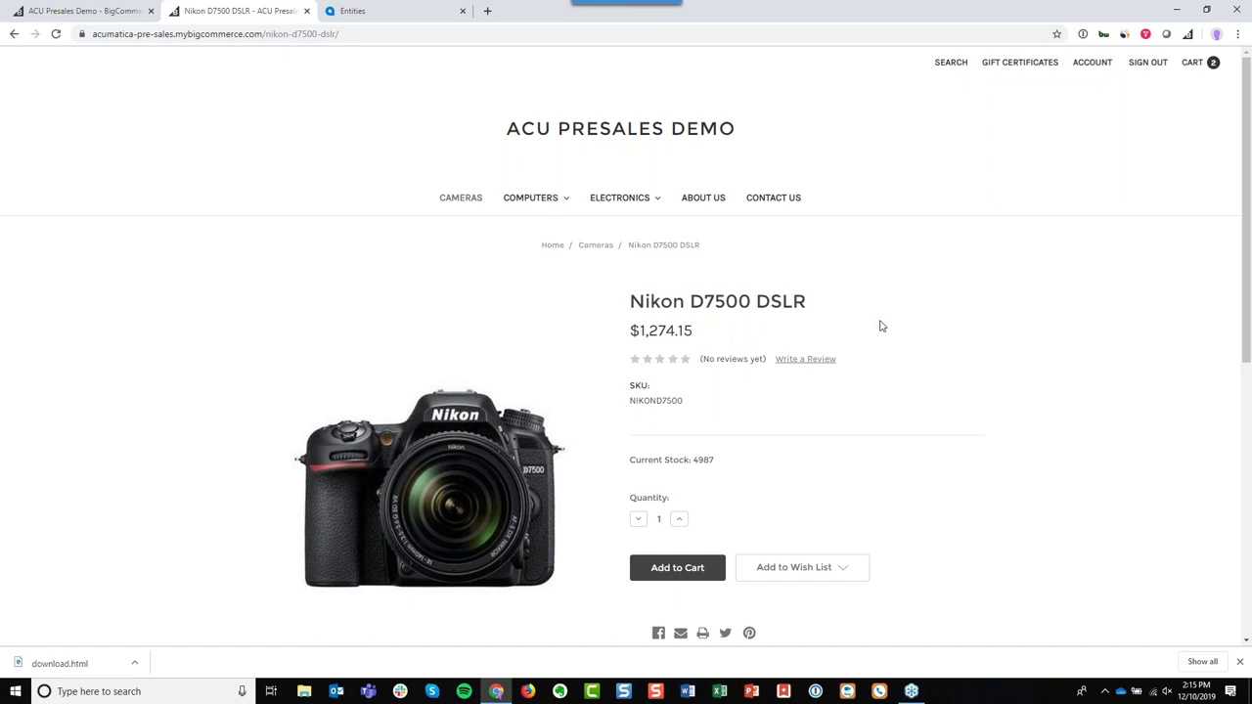
scroll(1001, 342, down, 1)
scroll(1001, 342, down, 2)
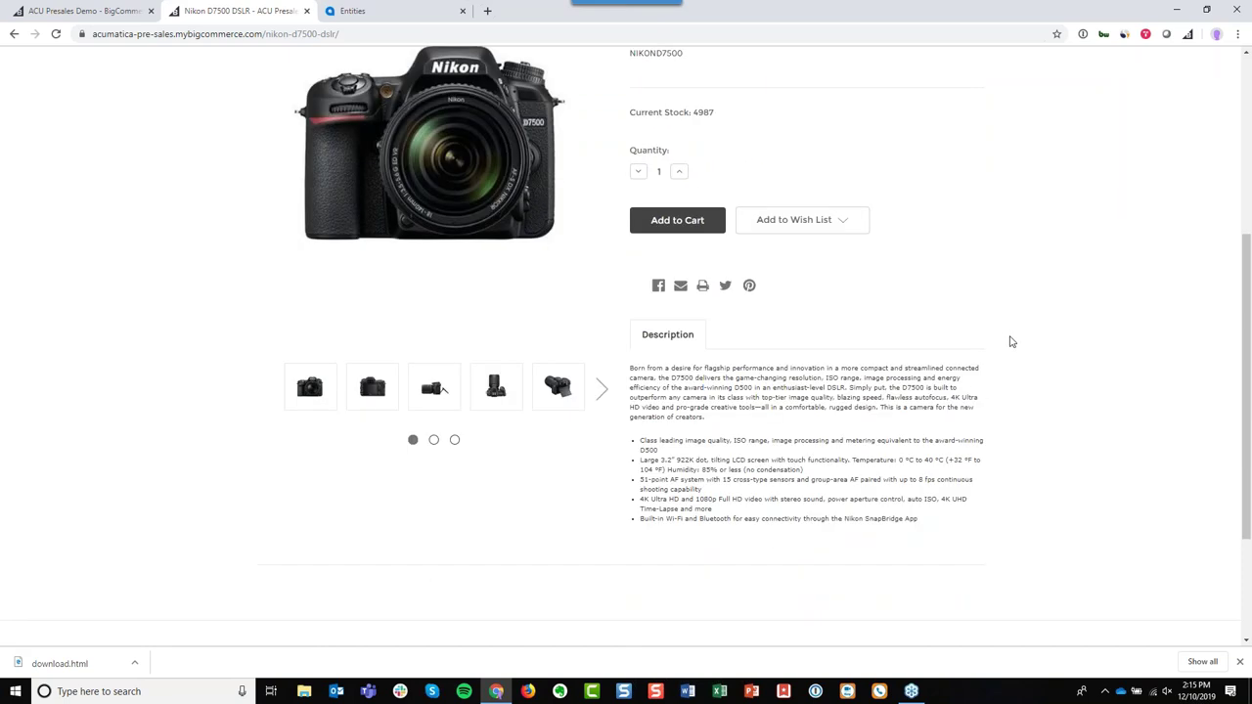
scroll(1011, 342, up, 3)
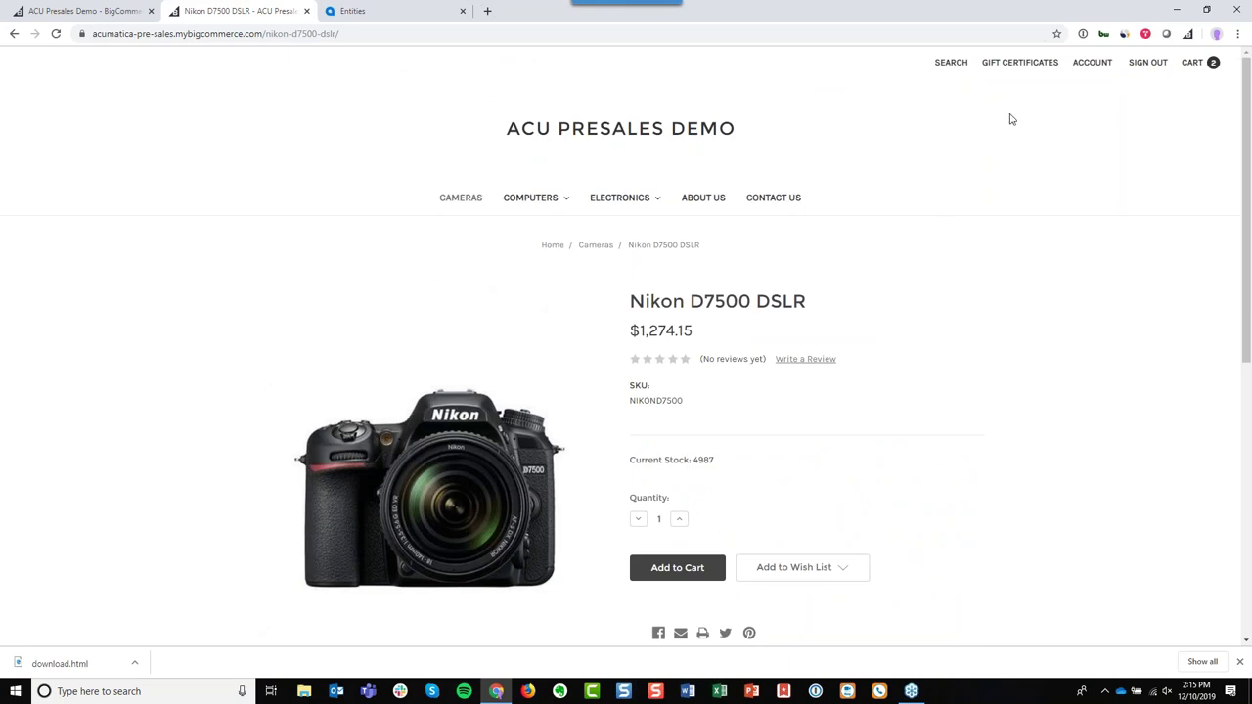
Check out the Nikon D7500 and Dell Latitude cart from the cart preview.
click(1204, 62)
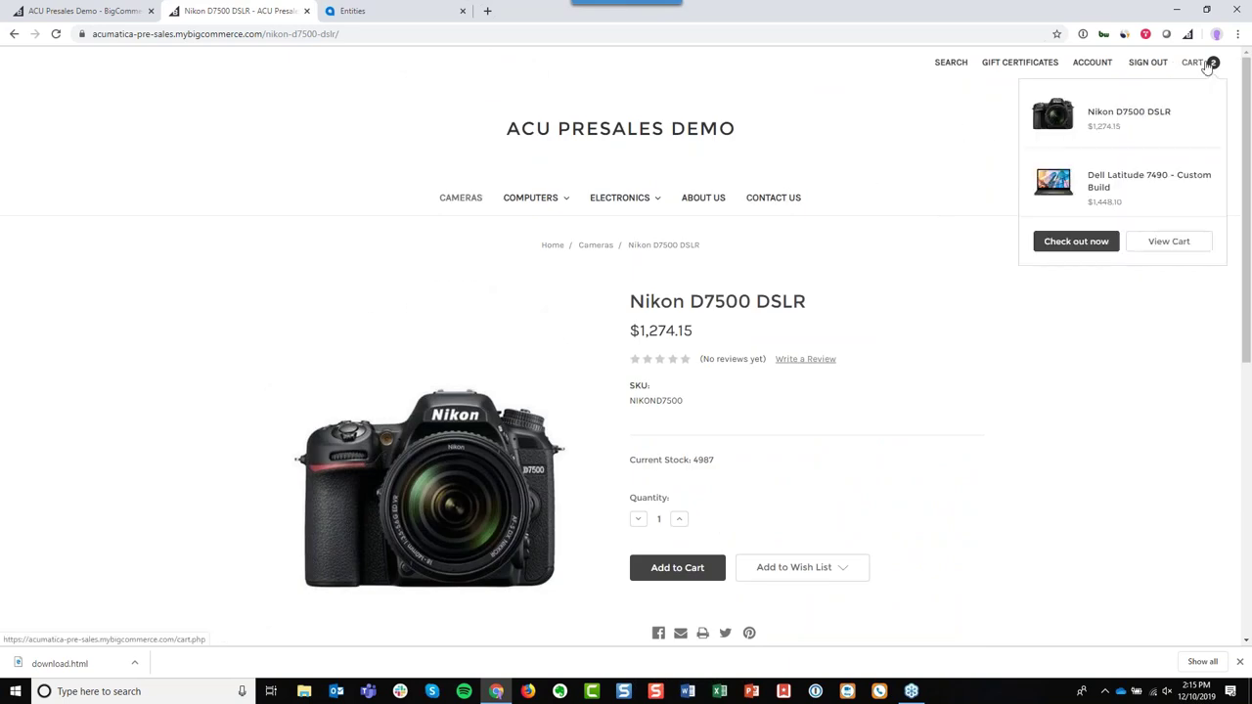
click(1081, 243)
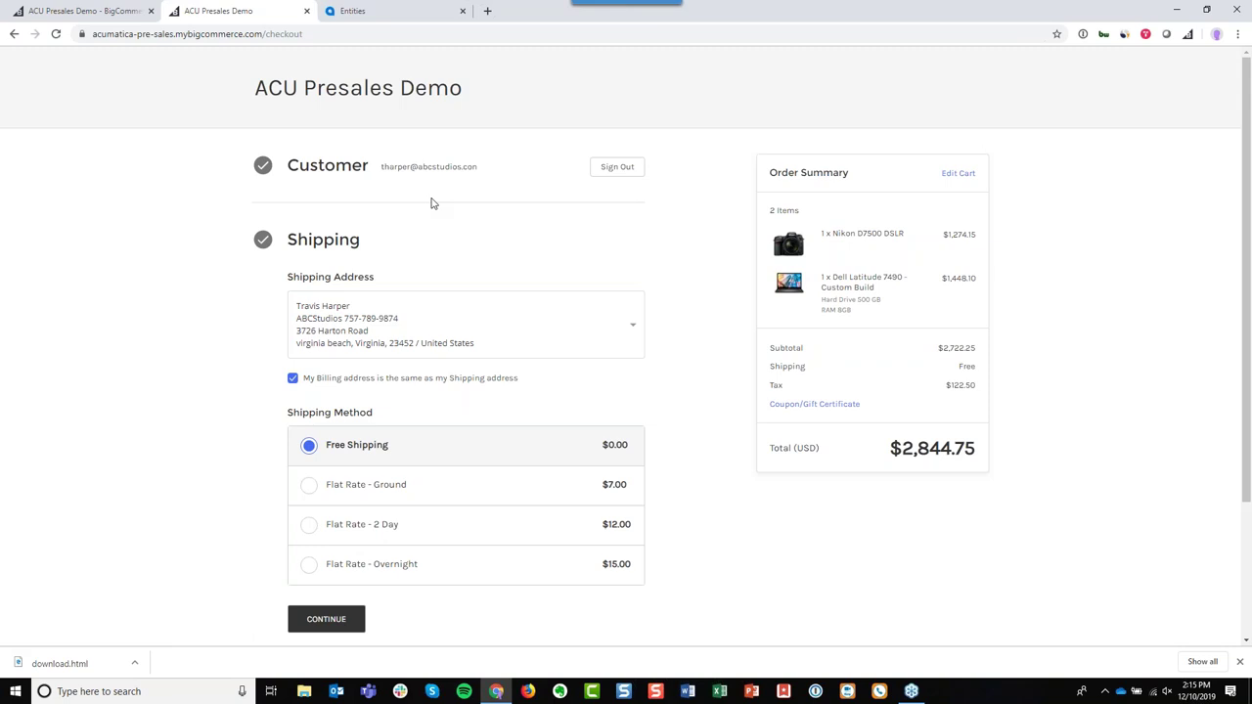
Show the saved shipping addresses list at the checkout's shipping step.
click(627, 325)
drag(640, 395, 646, 448)
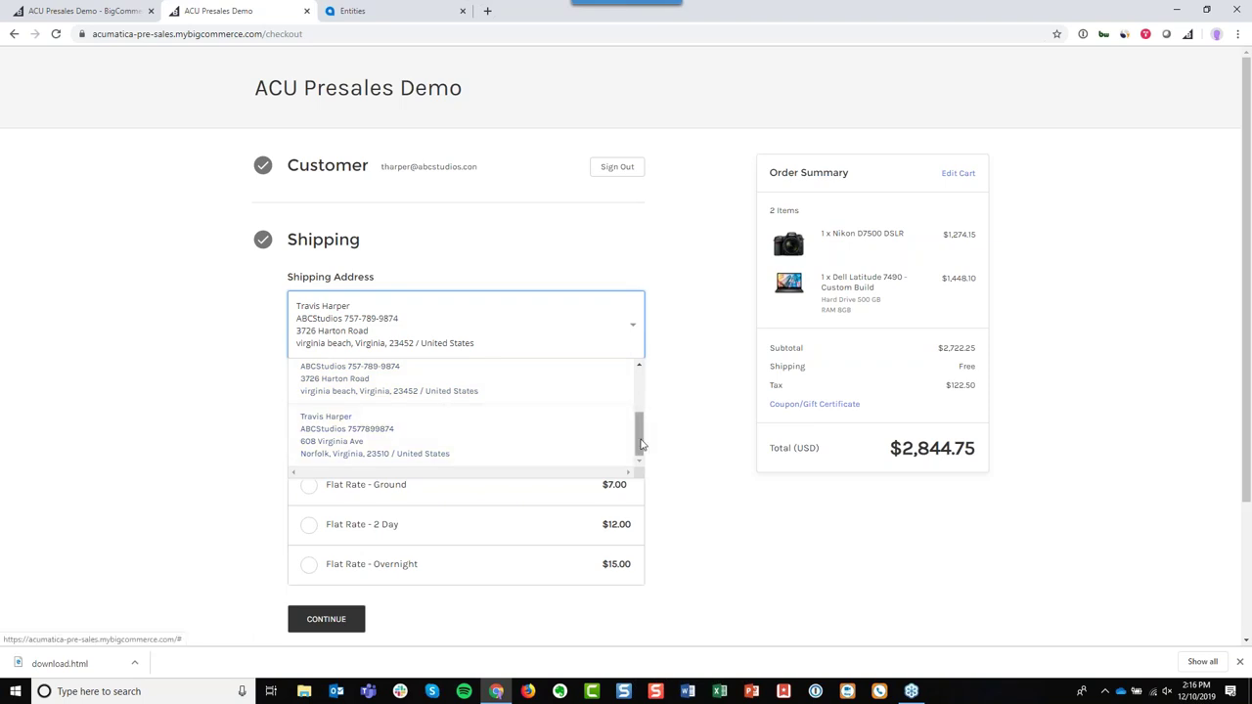
drag(639, 438, 642, 396)
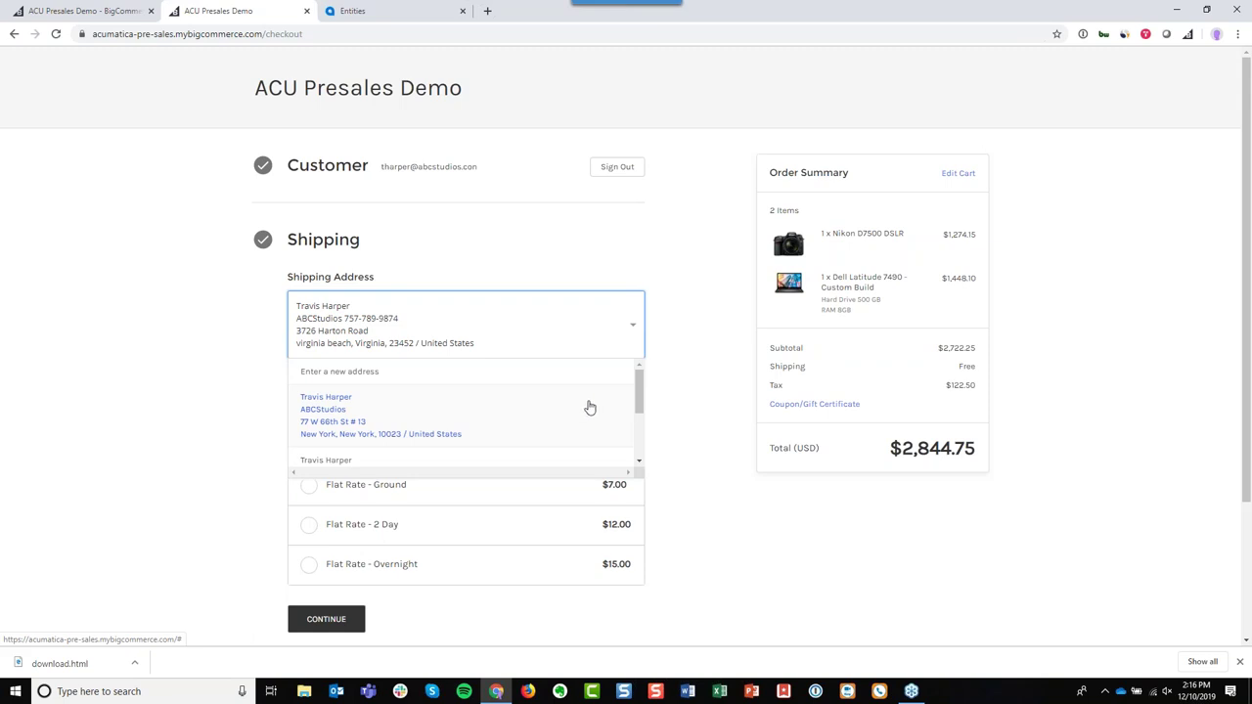
scroll(529, 407, down, 2)
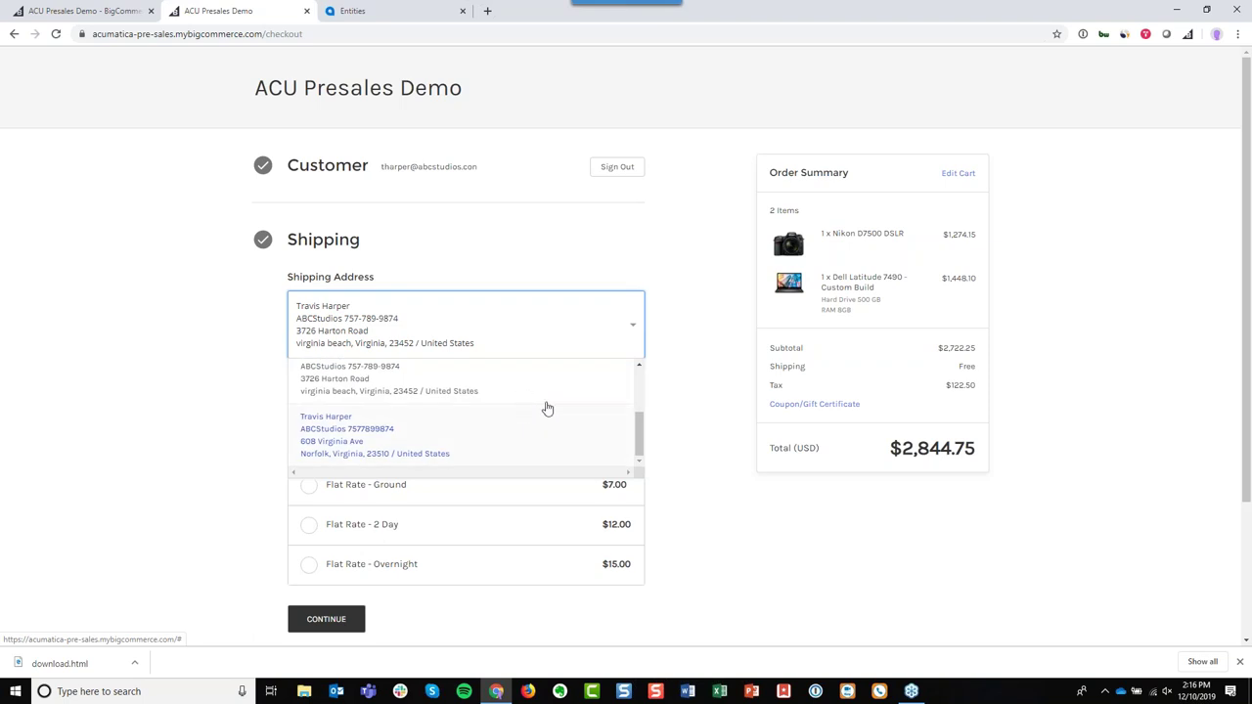
Choose Flat Rate - Ground shipping at $7.00 and continue to payment.
click(695, 368)
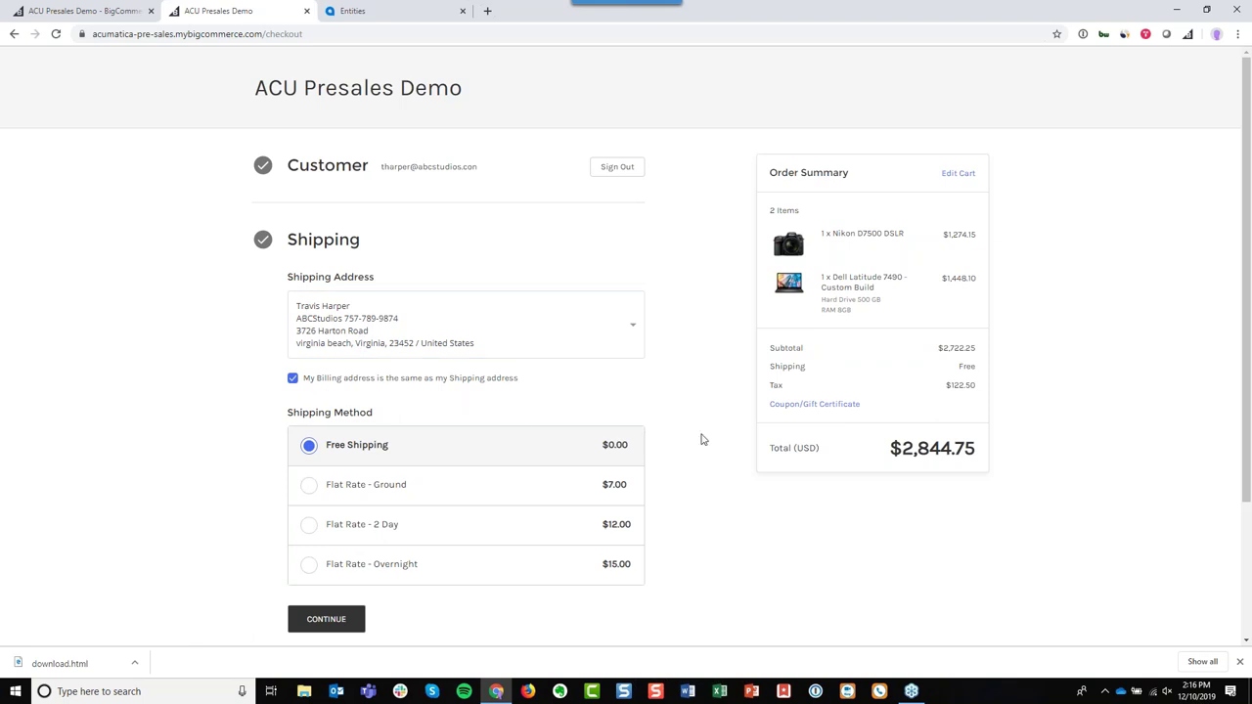
scroll(695, 436, down, 3)
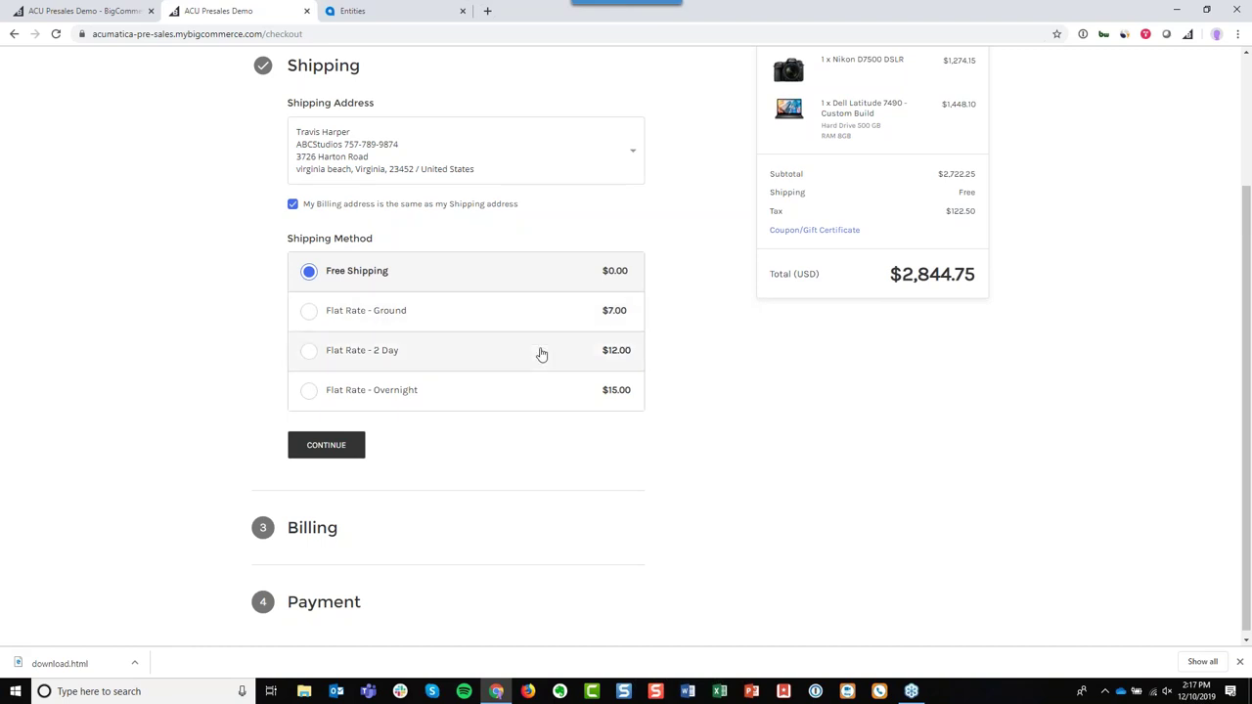
click(431, 320)
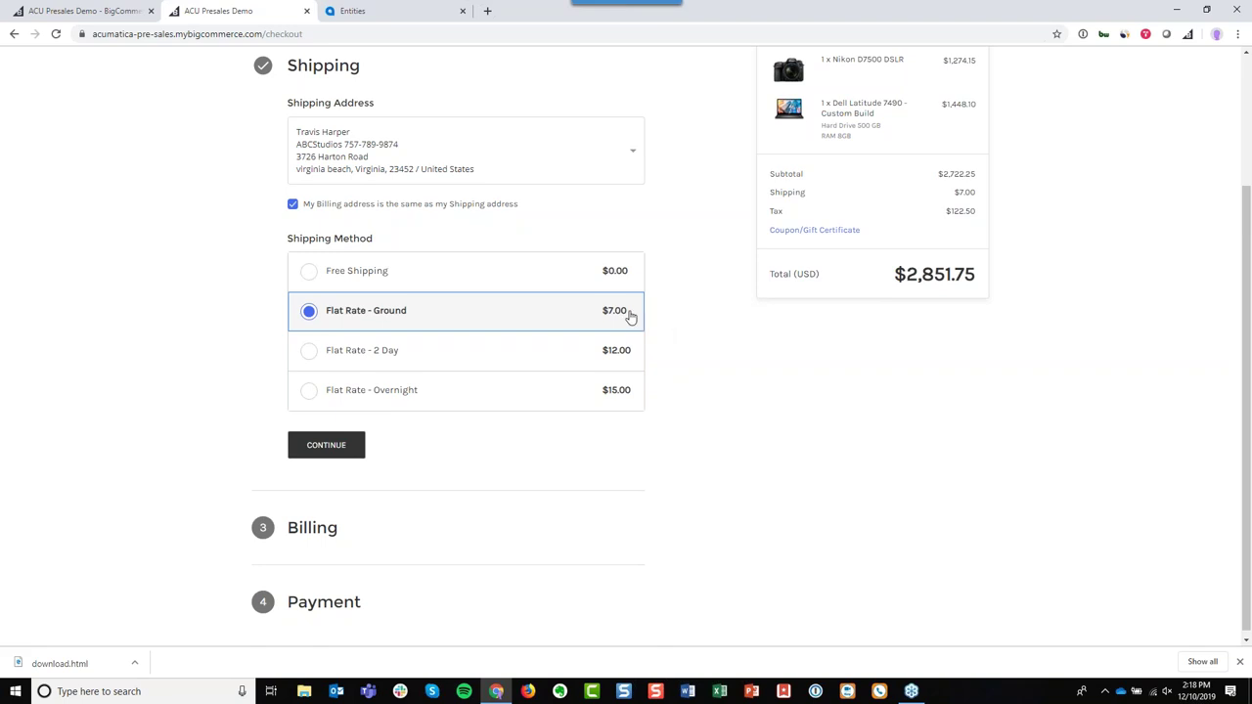
click(340, 451)
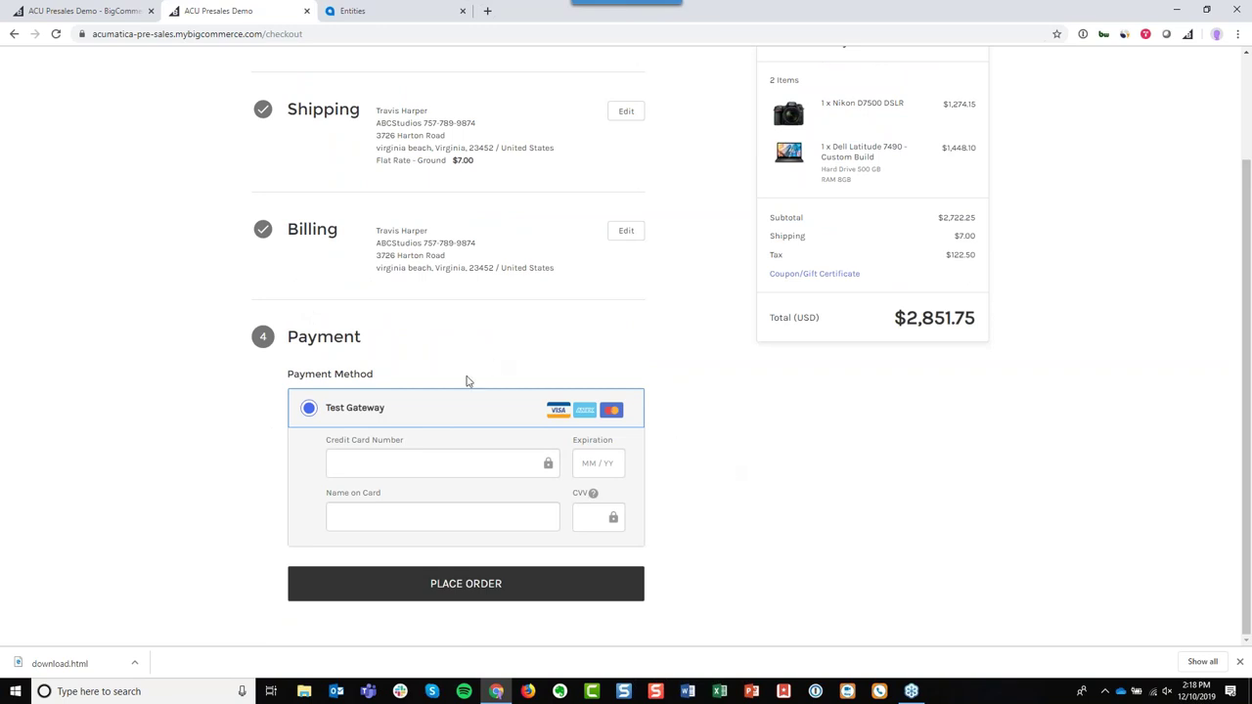
Pay with the saved test Visa card, enter its security code, and place the order.
click(444, 461)
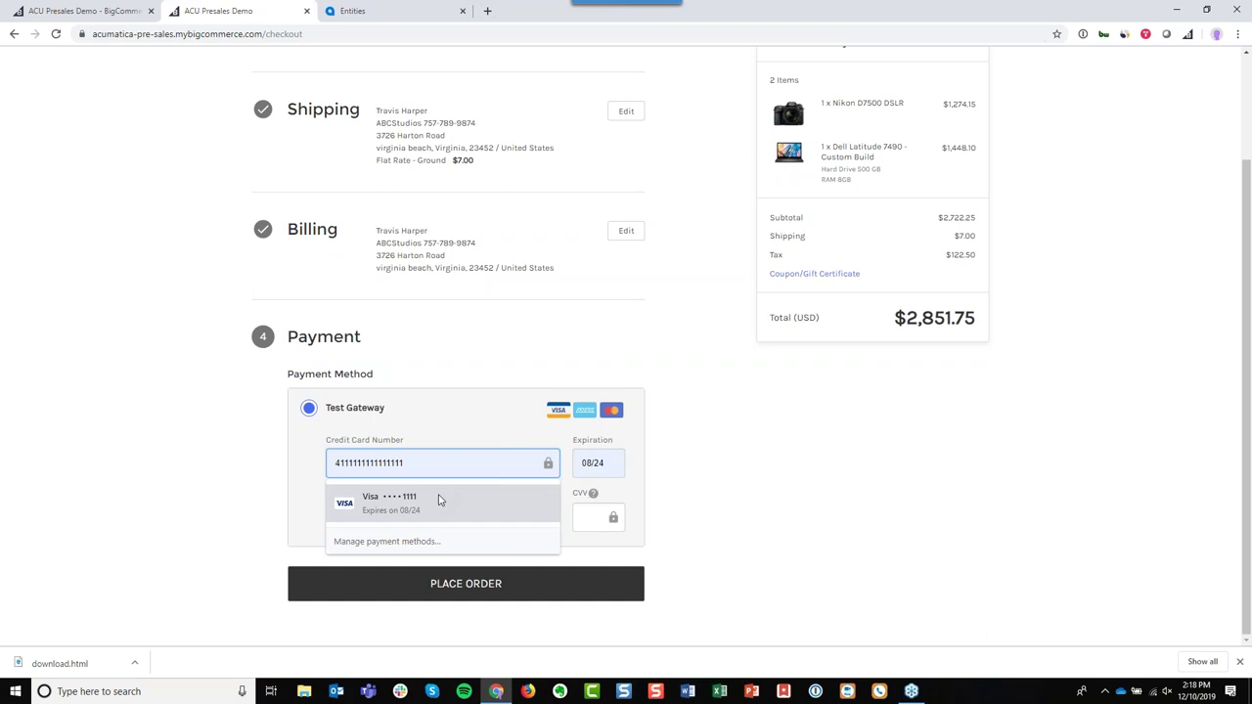
click(442, 501)
click(585, 519)
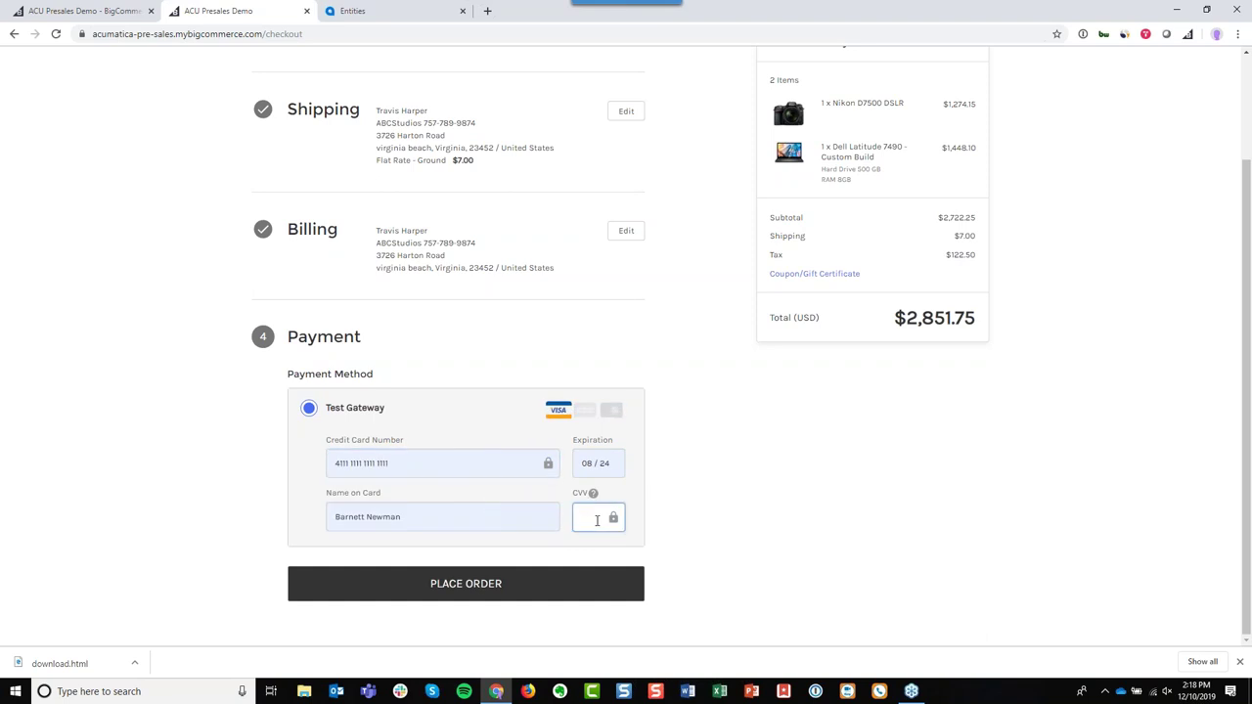
text(900)
click(683, 511)
click(487, 588)
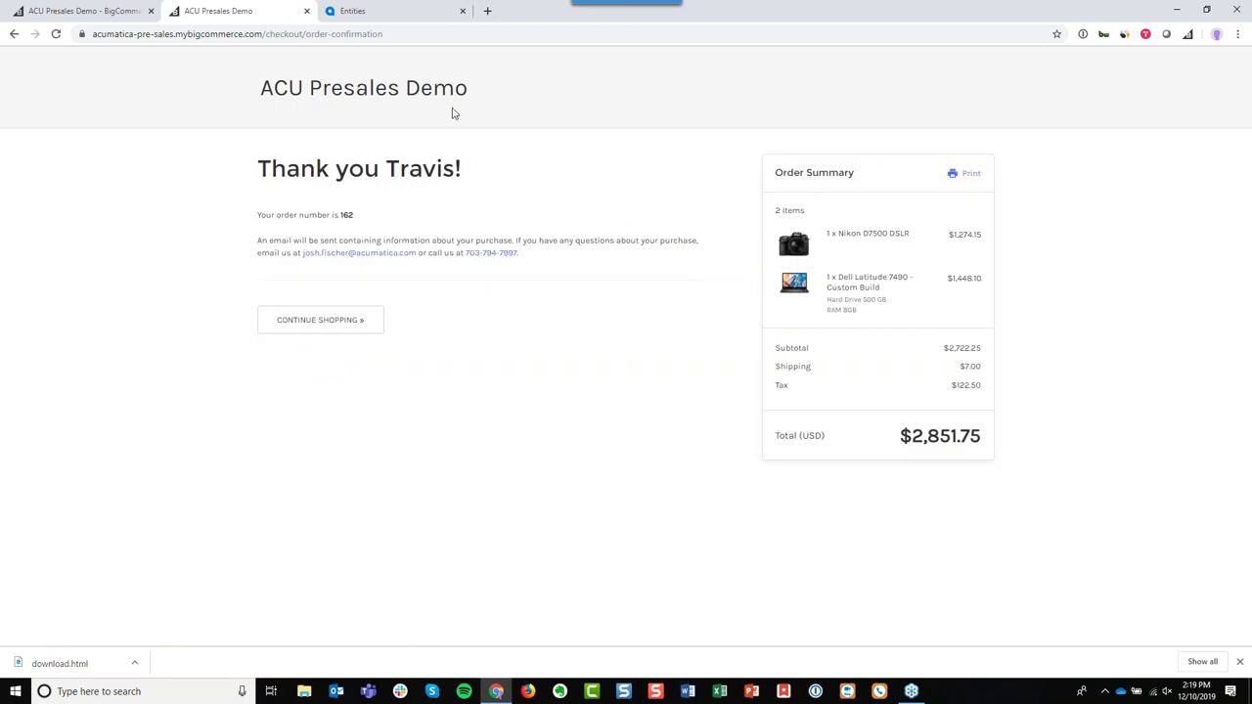
Filter Commerce Sync Status to Sales Order records of every status.
click(372, 15)
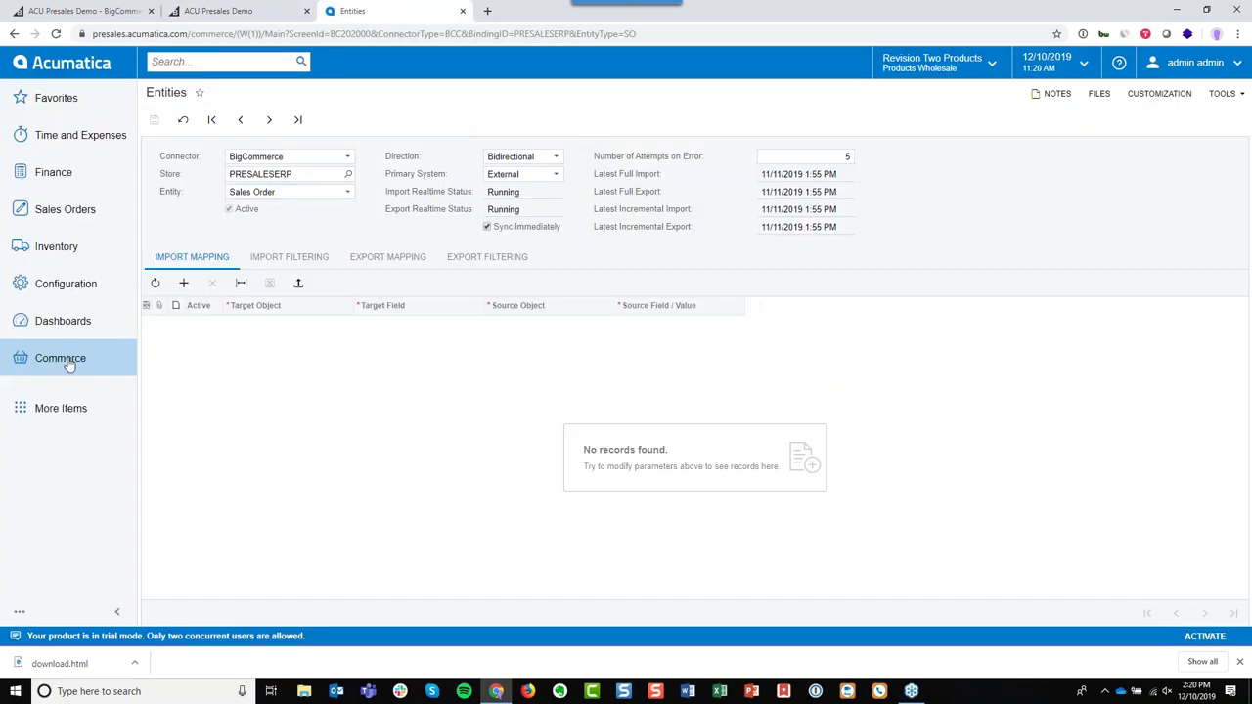
click(68, 363)
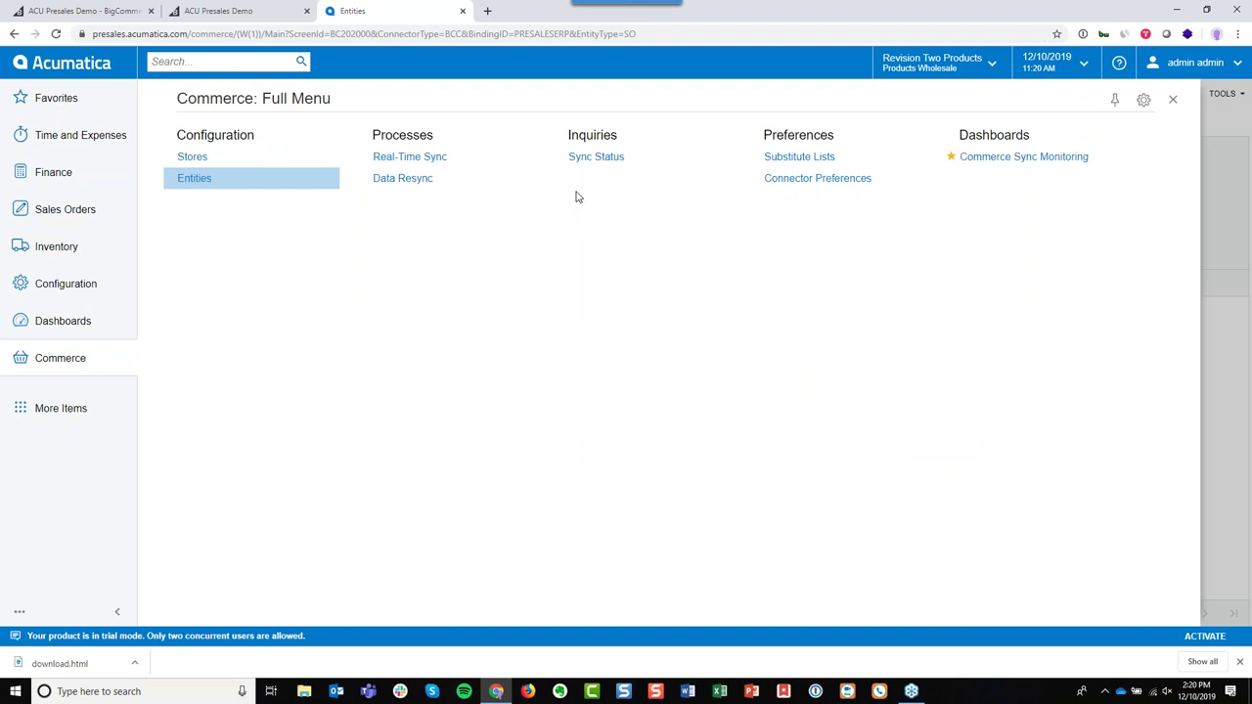
click(594, 166)
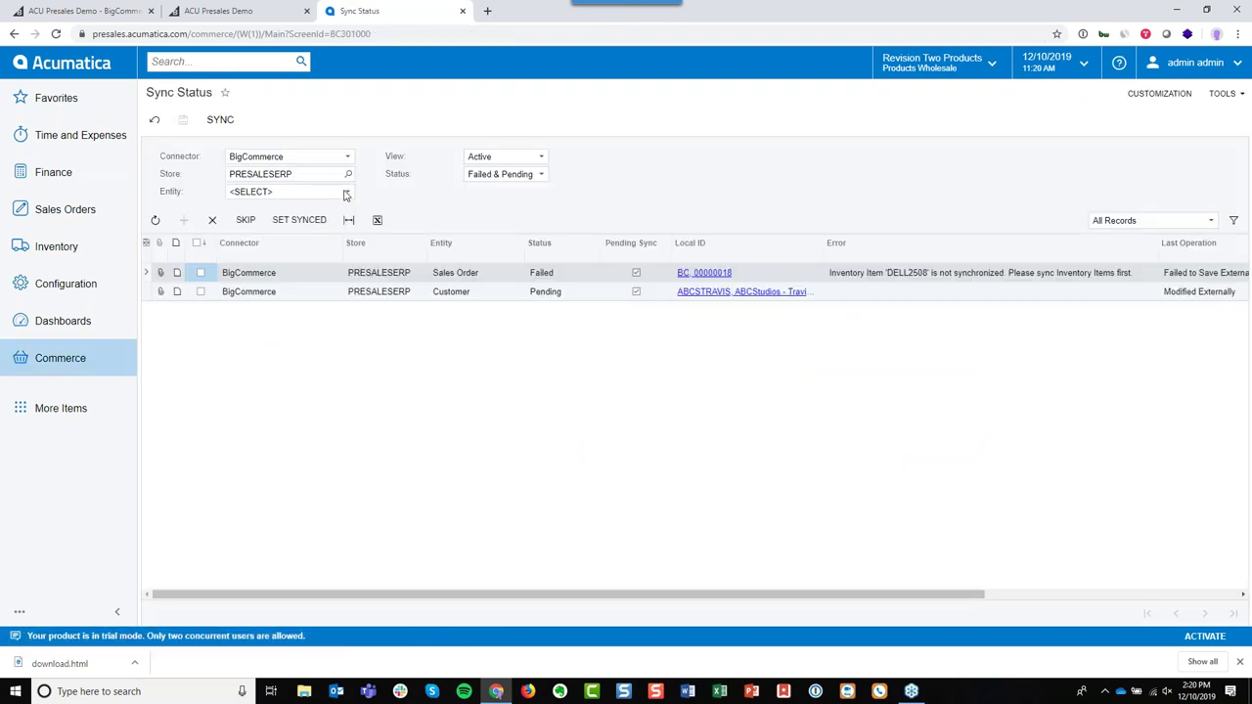
click(347, 193)
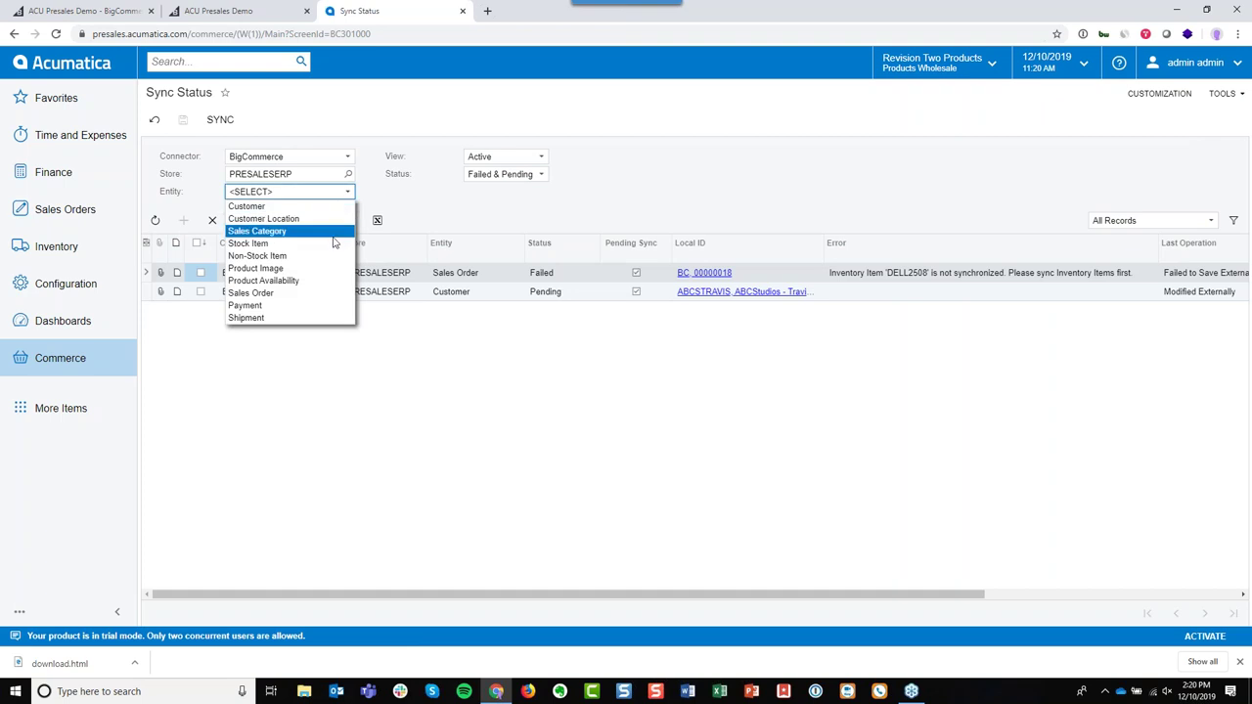
click(293, 293)
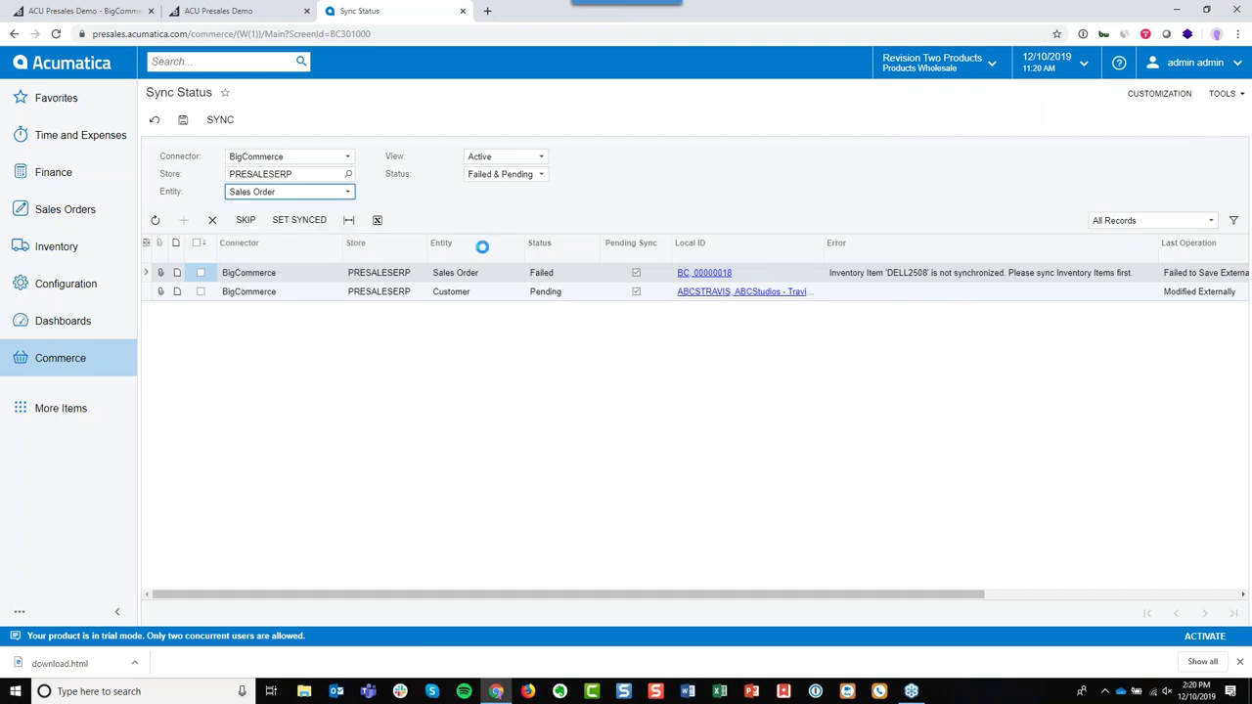
click(541, 174)
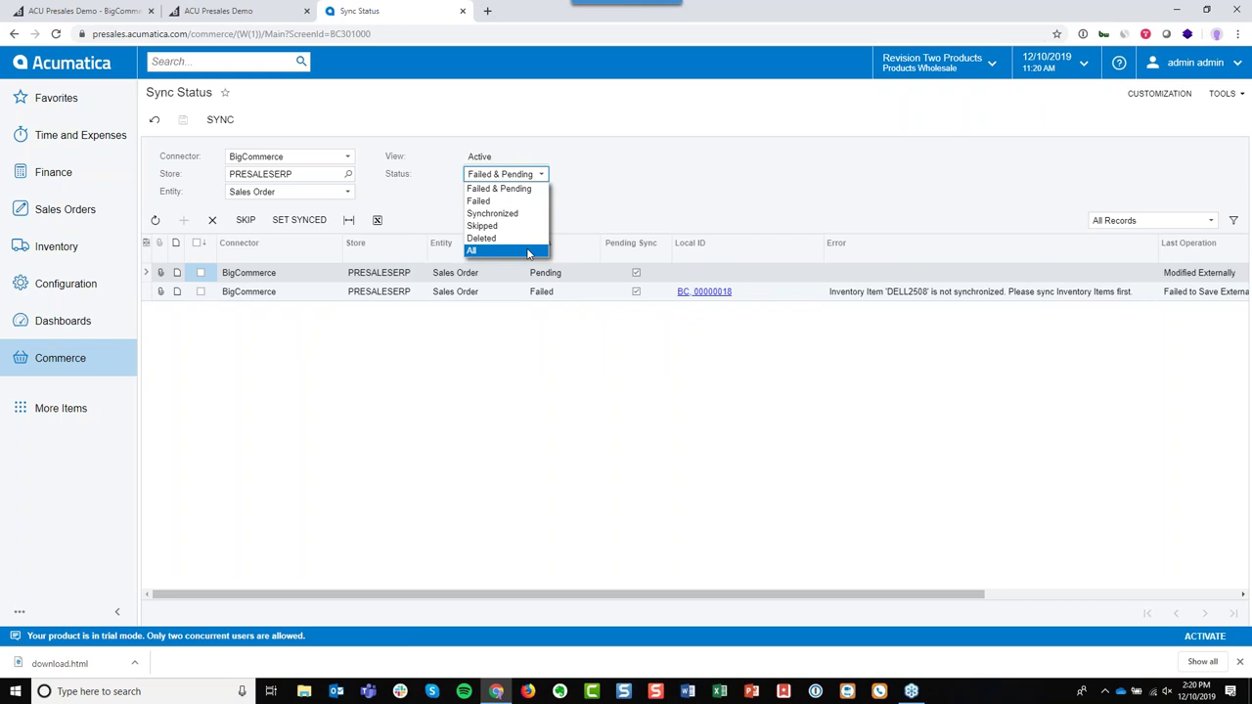
click(528, 252)
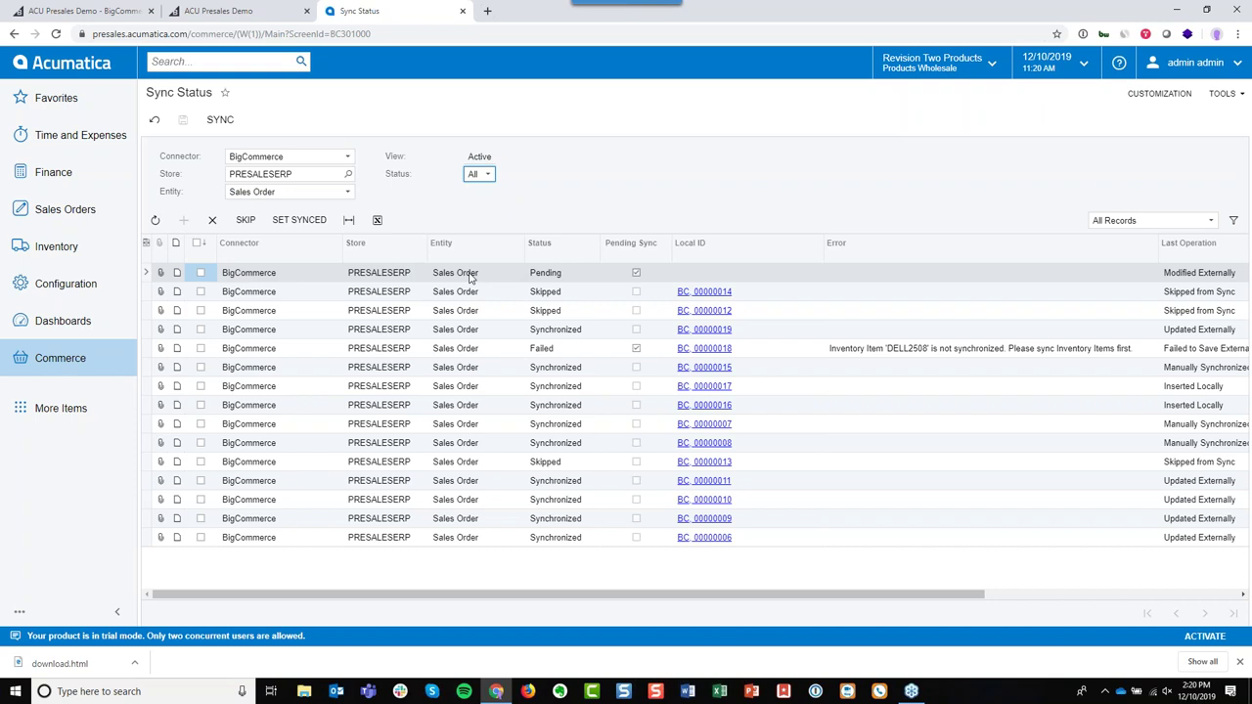
Sync the pending Sales Order row so it becomes Synchronized as BC_00000020.
click(199, 273)
click(221, 120)
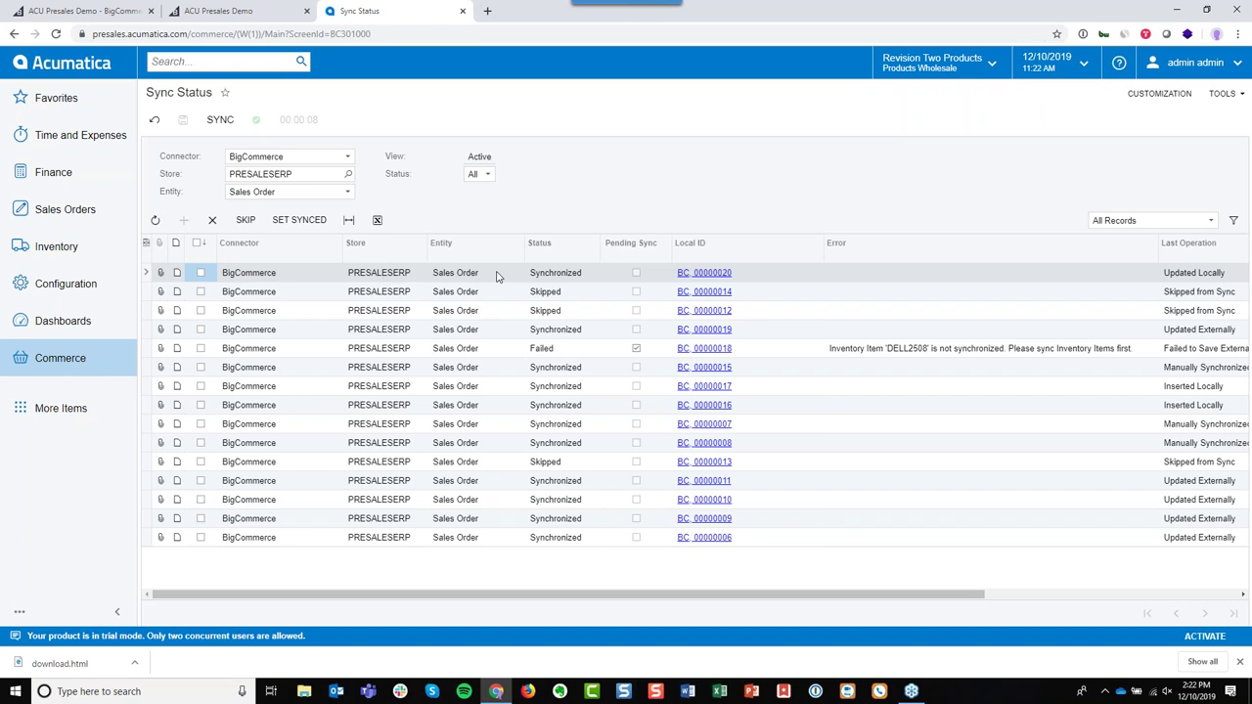
click(59, 210)
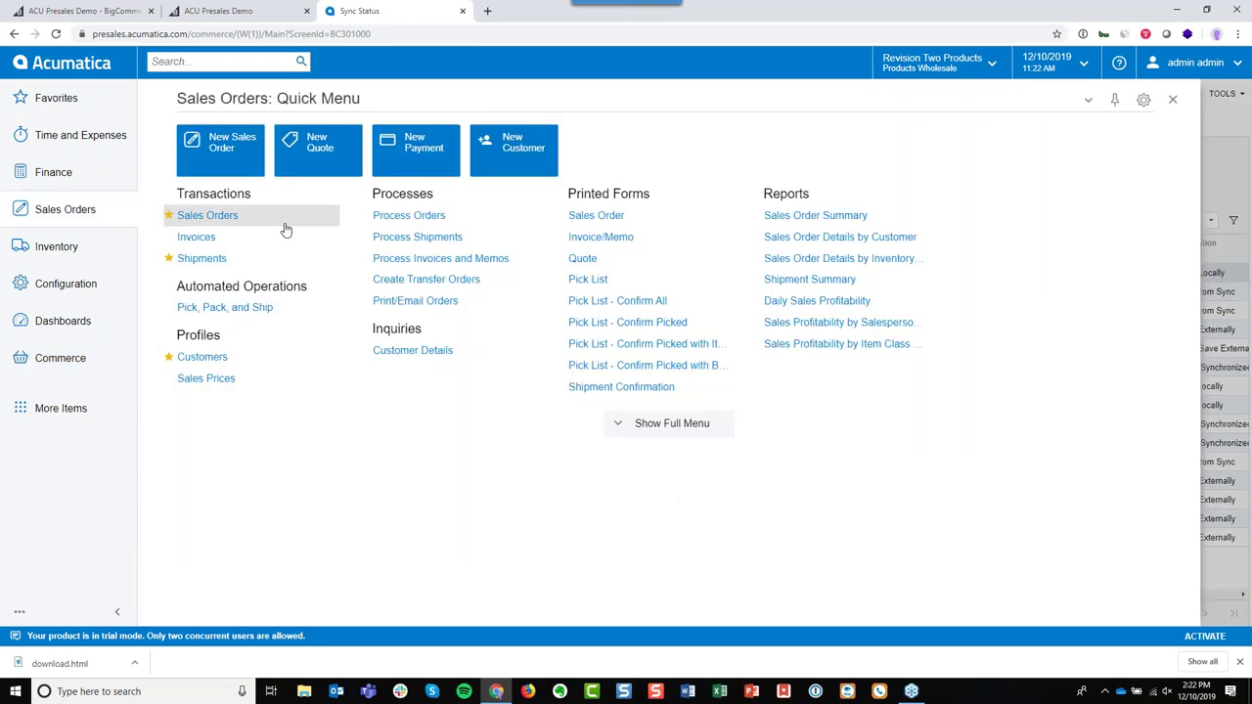
Open sales order 00000020 from the Sales Orders list.
click(224, 229)
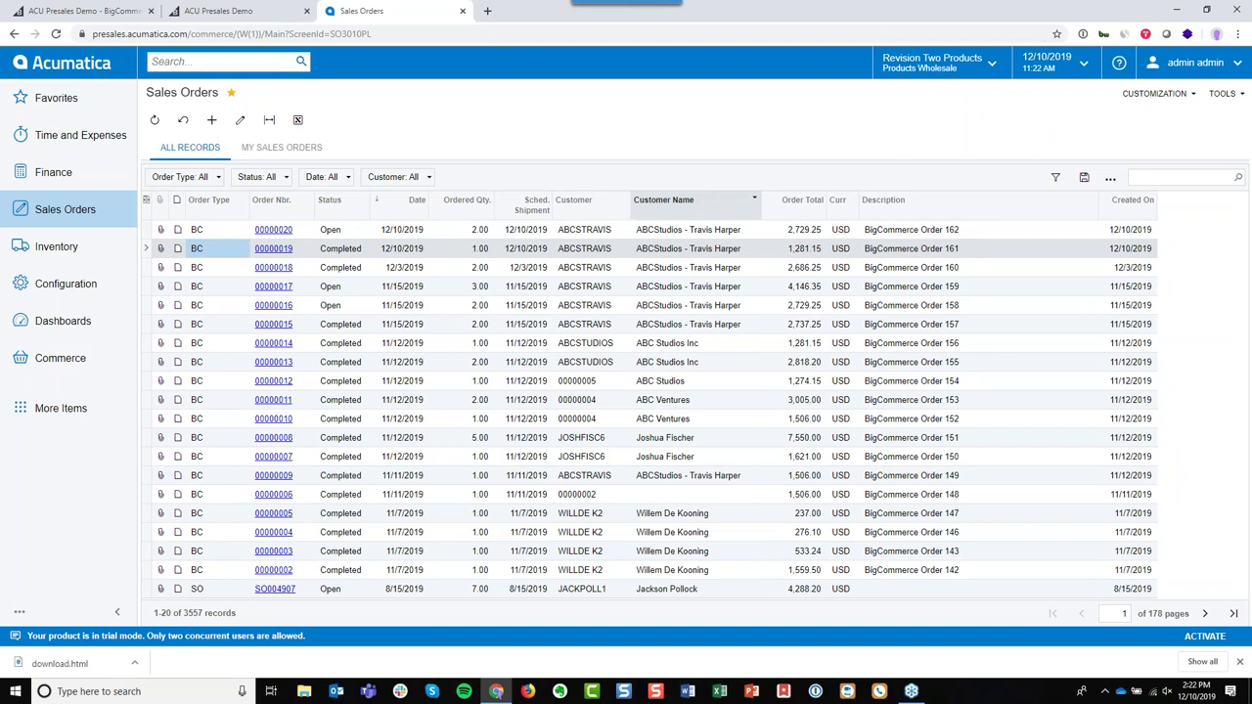
click(288, 233)
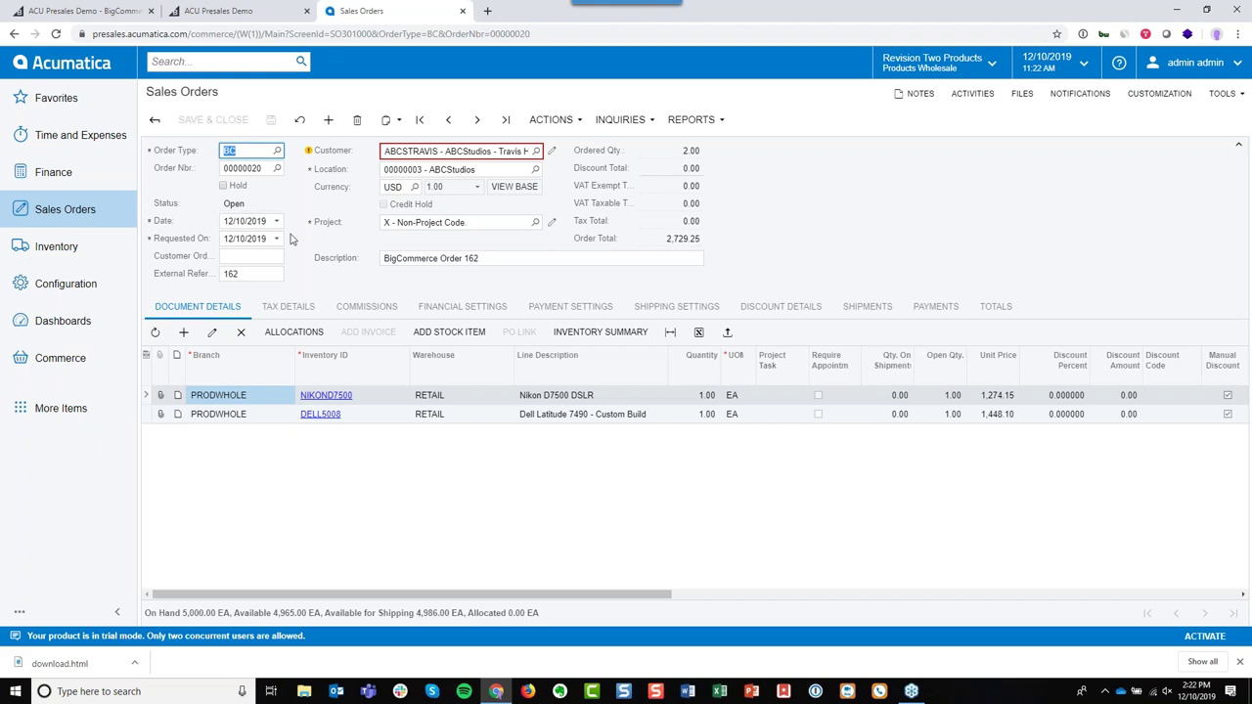
View the payment settings of sales order 00000020.
click(593, 317)
Check the ship-to address and shipping info, then go back to the Nikon and Dell lines.
click(657, 315)
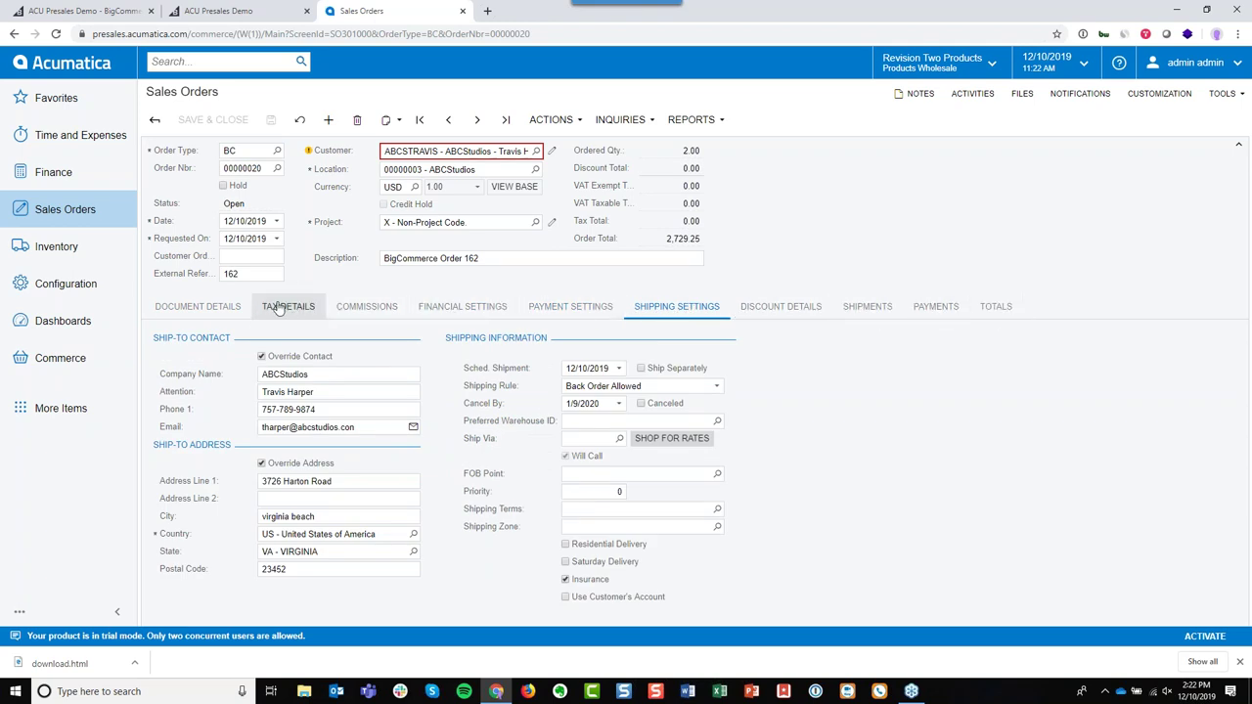
click(231, 311)
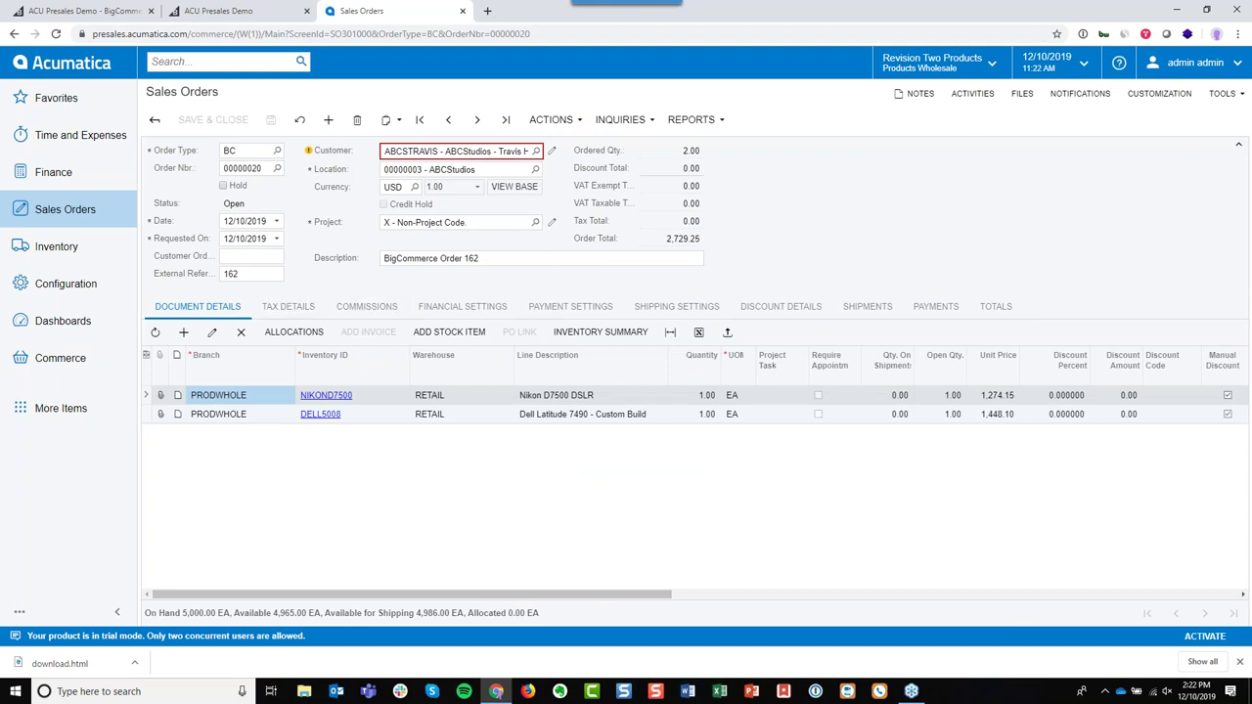
Create shipment 002486 for sales order 00000020 and confirm it.
click(563, 121)
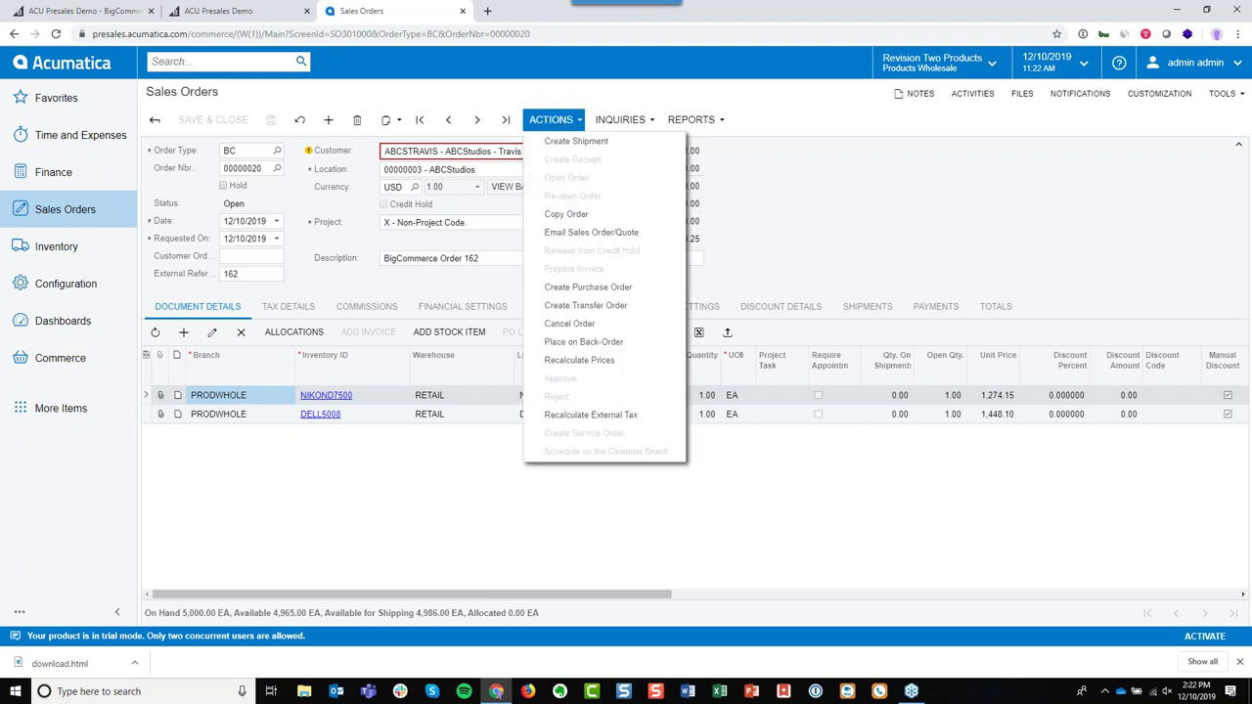
click(609, 143)
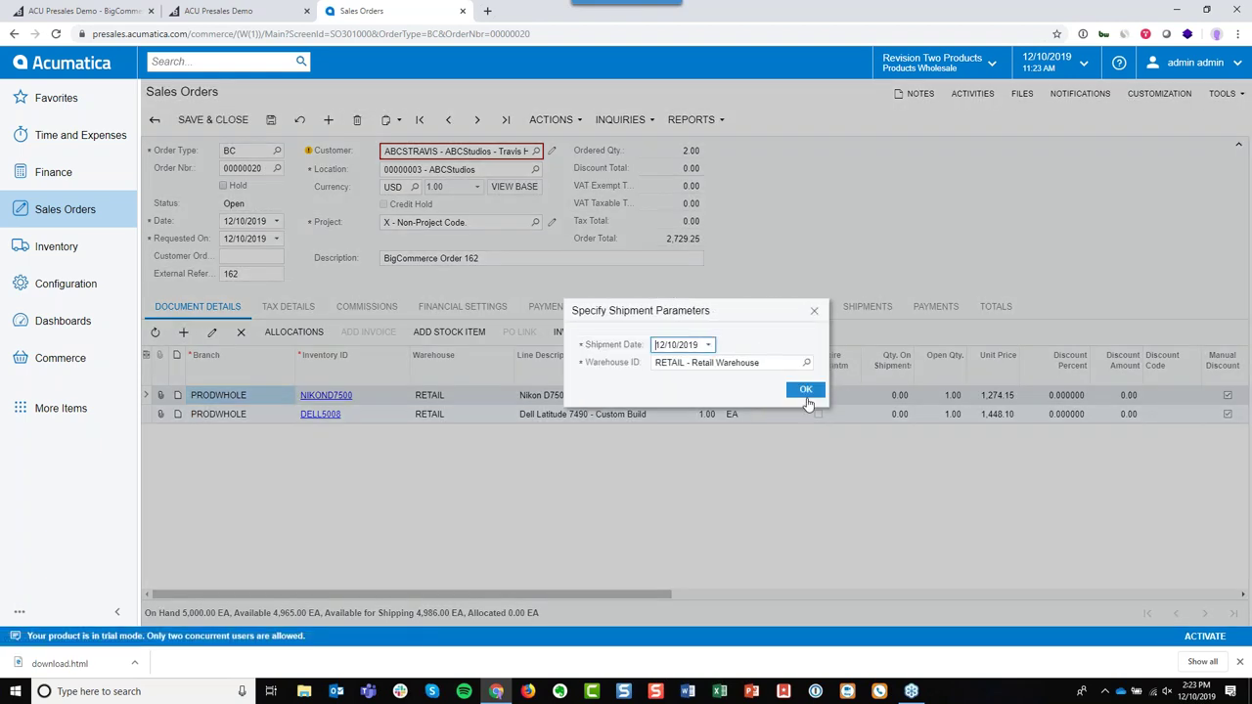
click(805, 389)
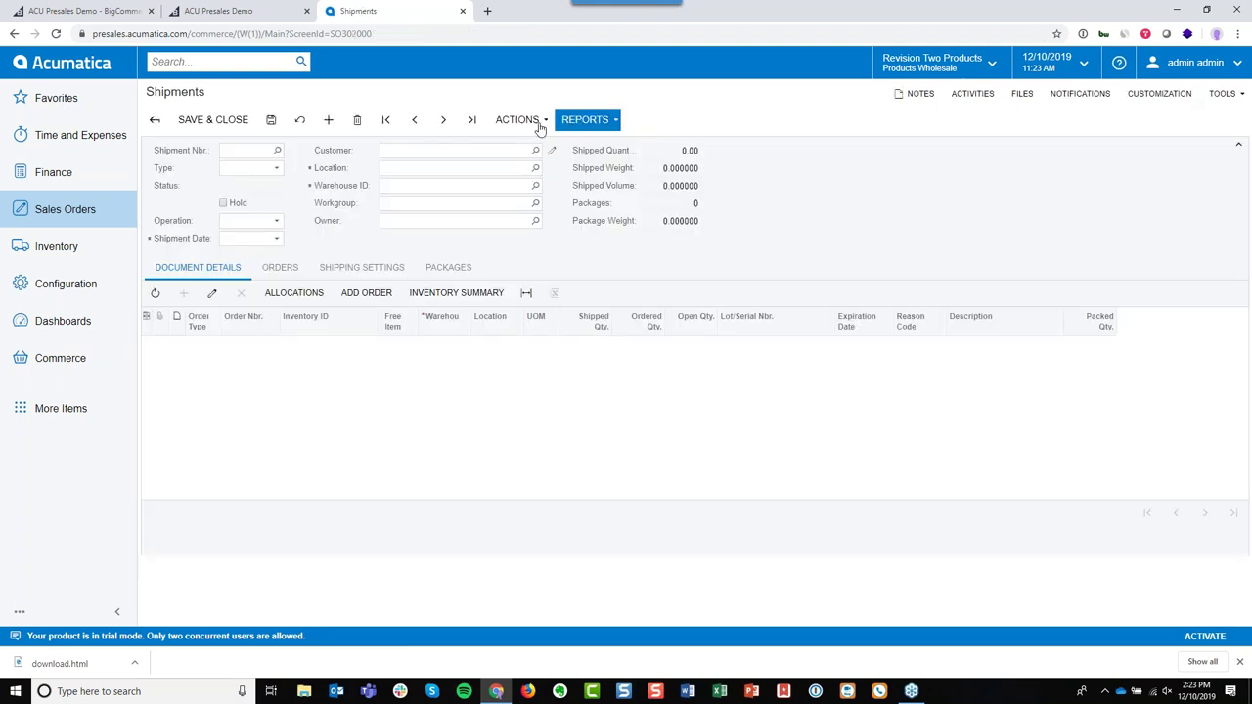
click(517, 119)
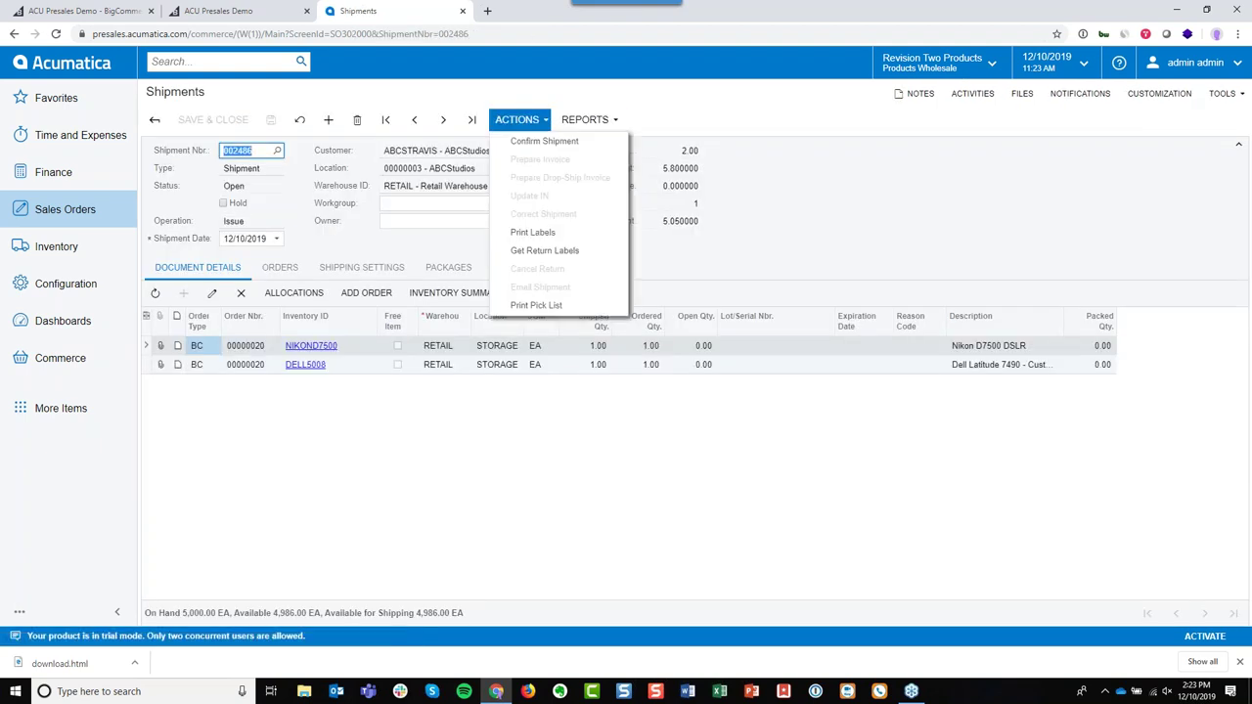
click(549, 143)
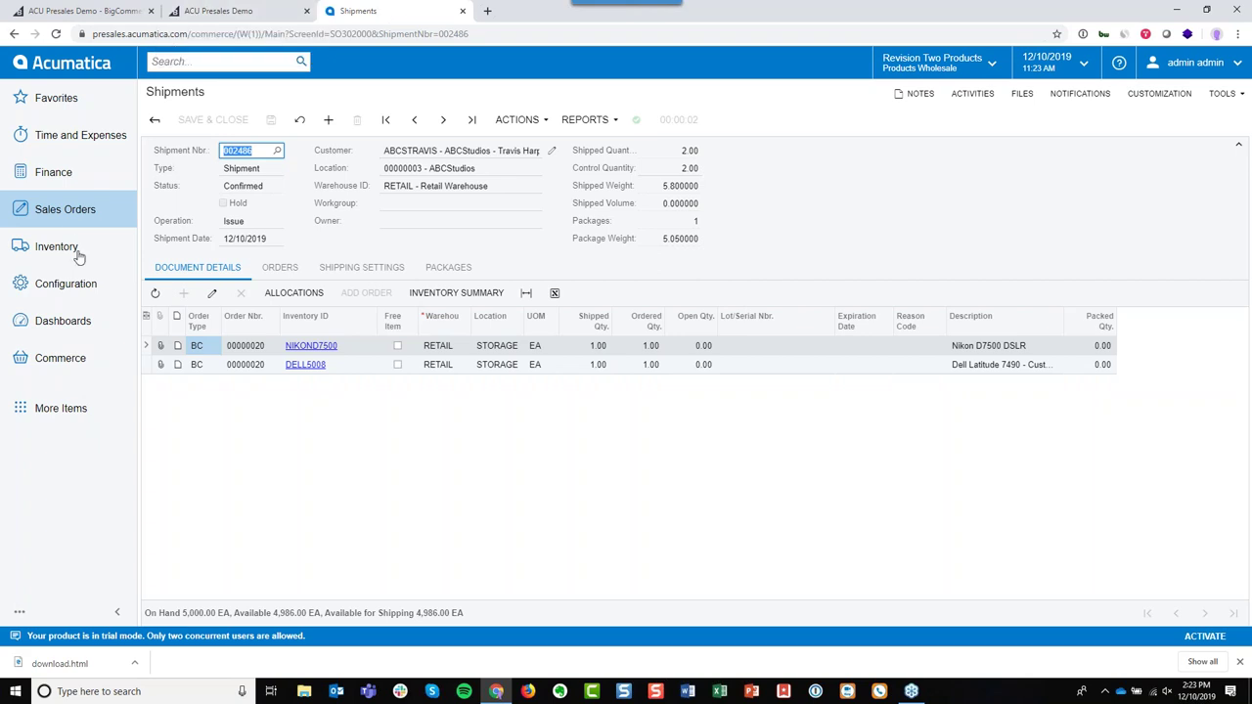
click(84, 358)
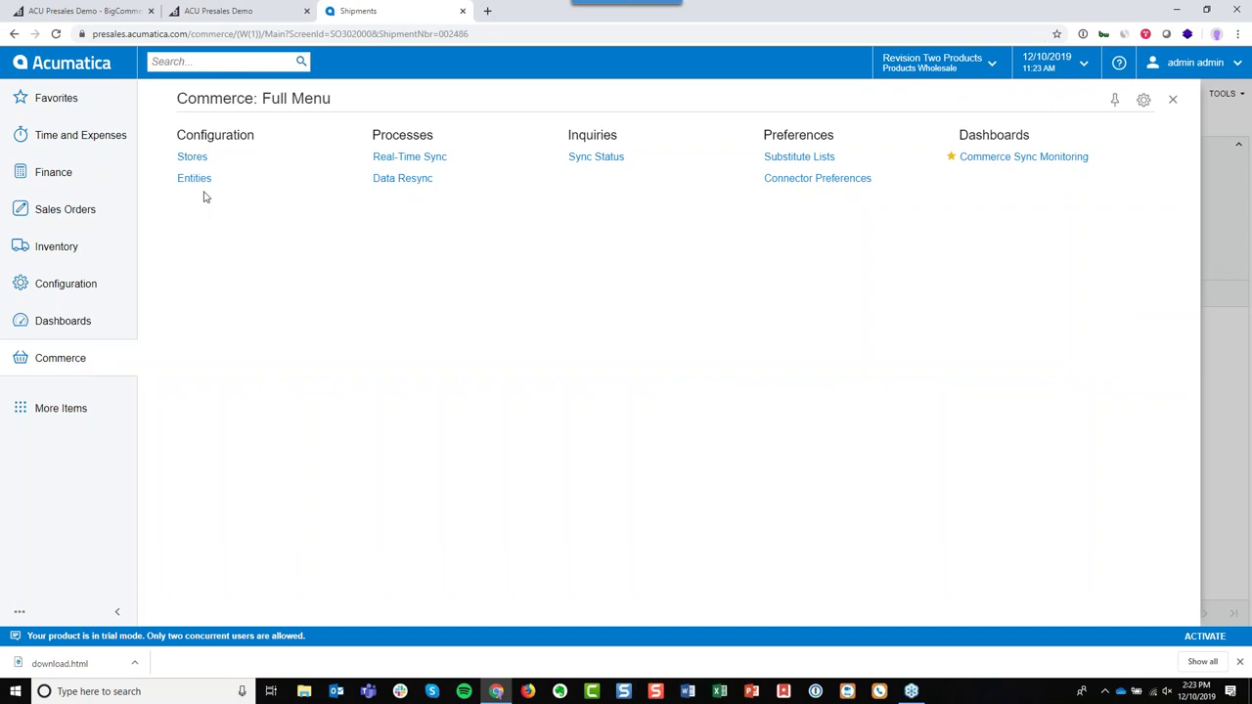
Filter Sync Status to Shipment records and sync pending shipment 002486 to BigCommerce.
click(603, 159)
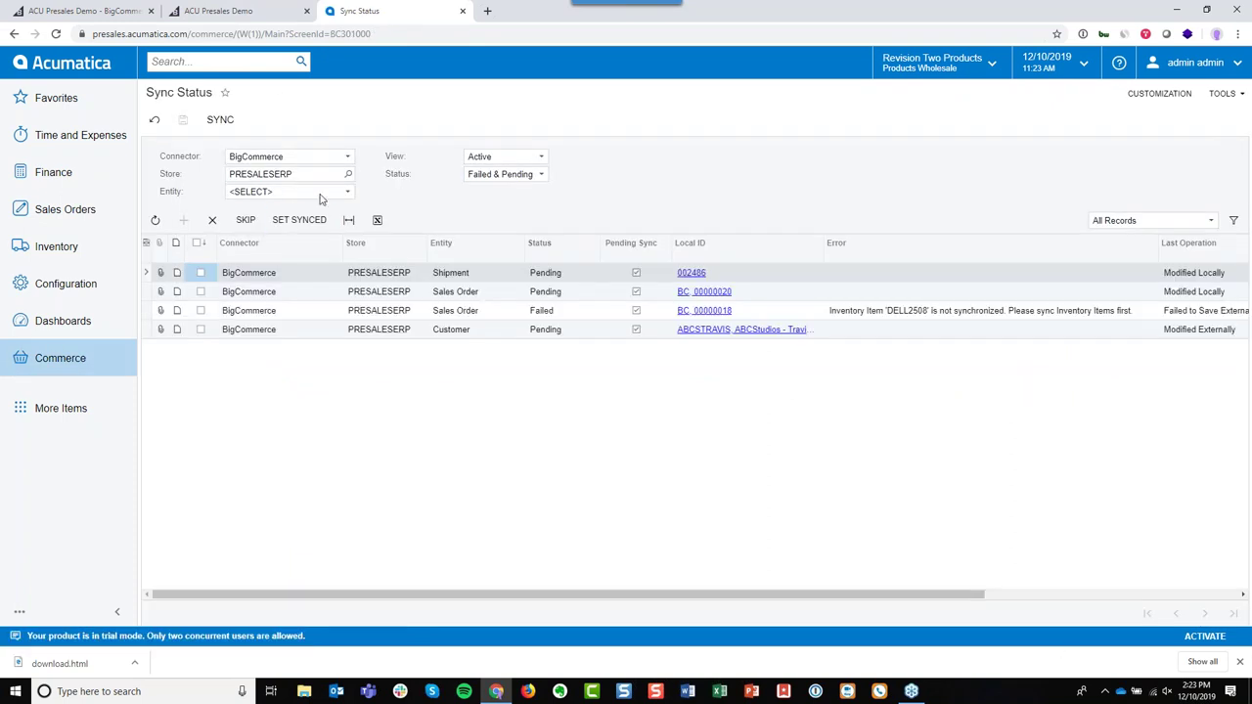
click(318, 194)
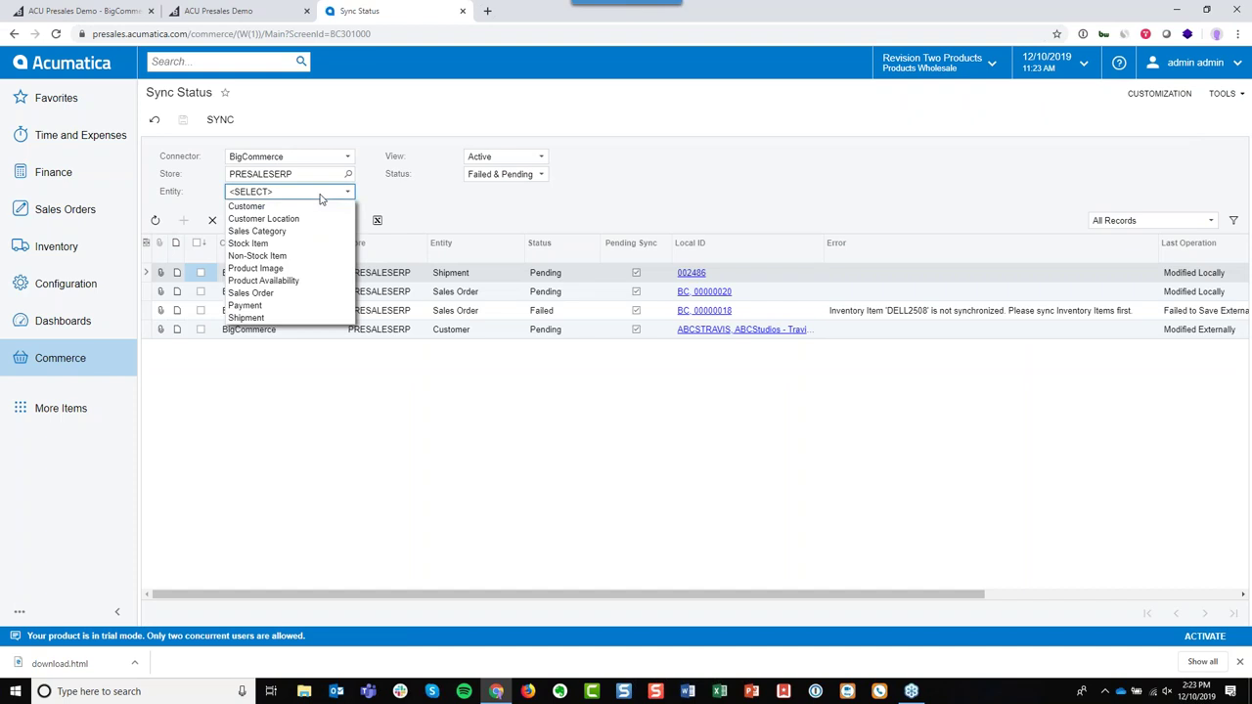
click(321, 318)
click(217, 123)
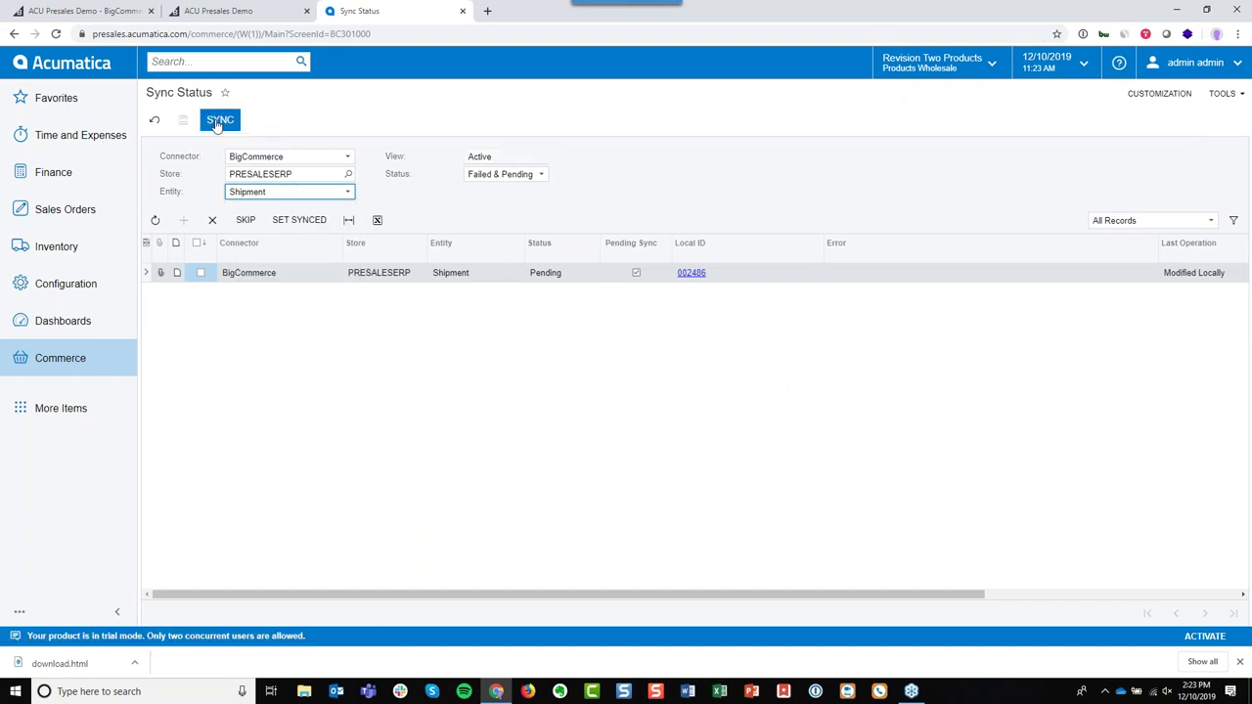
click(201, 273)
click(220, 119)
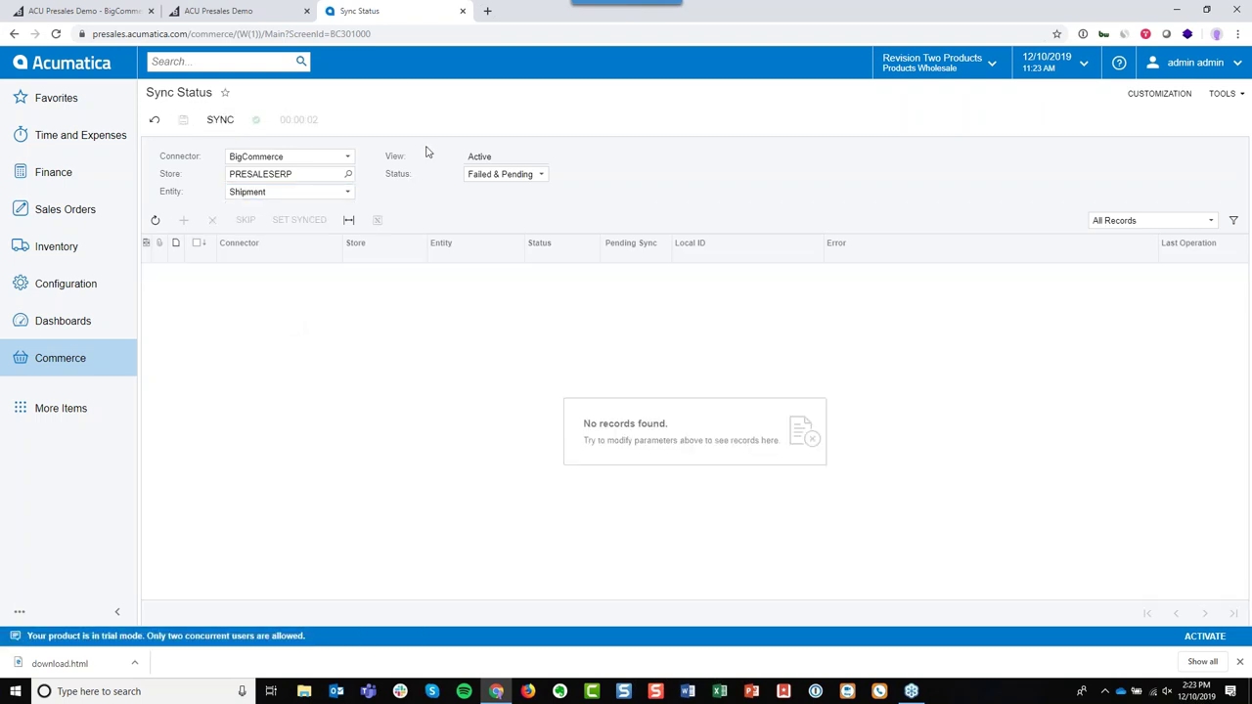
click(235, 13)
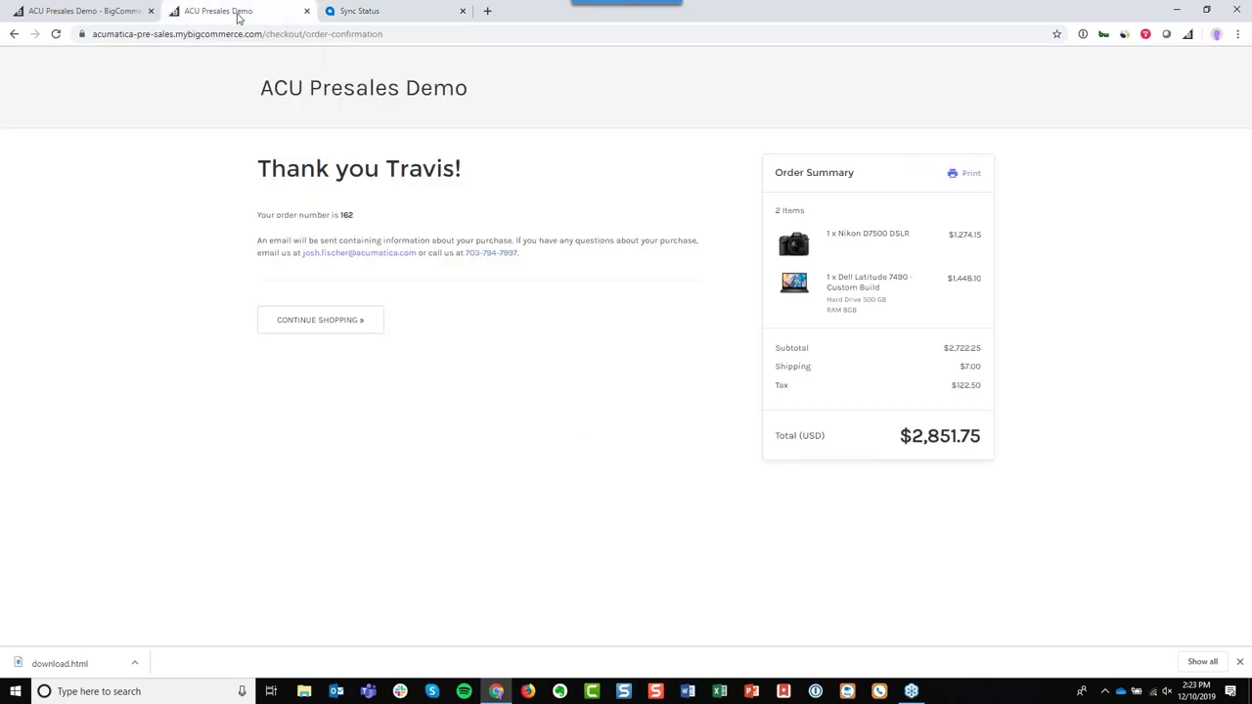
Check the storefront account's Orders page, where Order #162 is listed as Shipped.
click(404, 91)
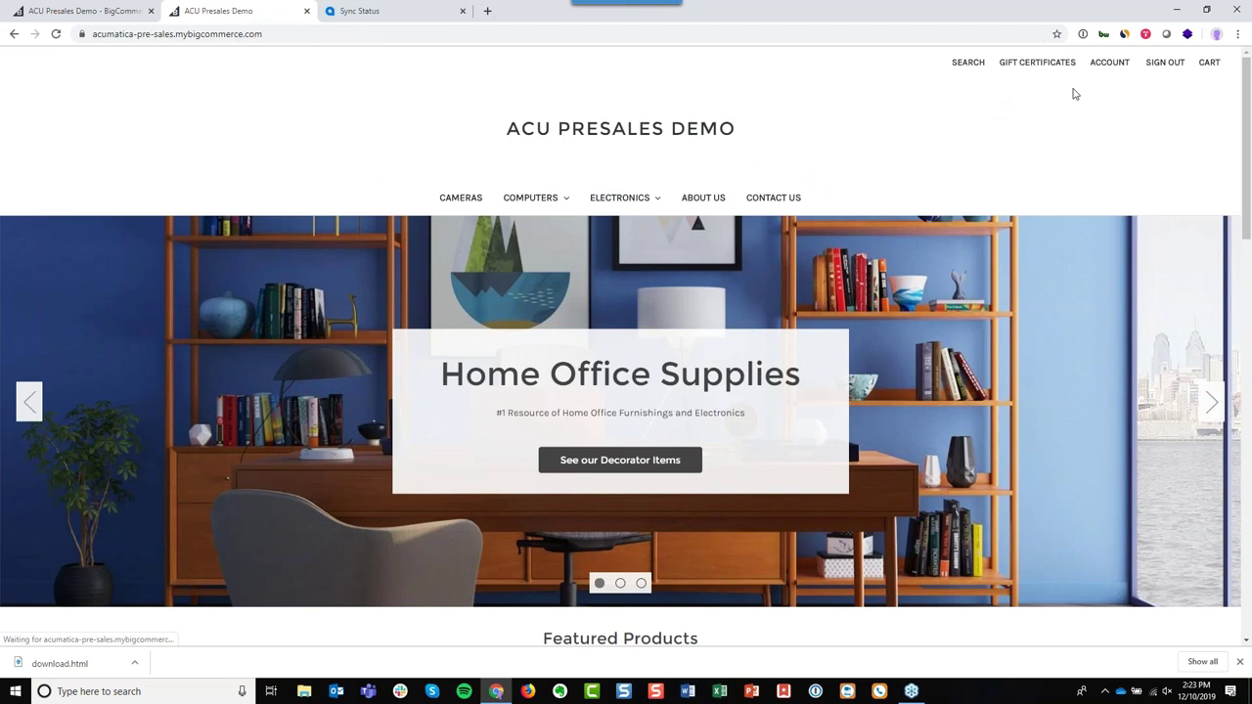
click(1111, 62)
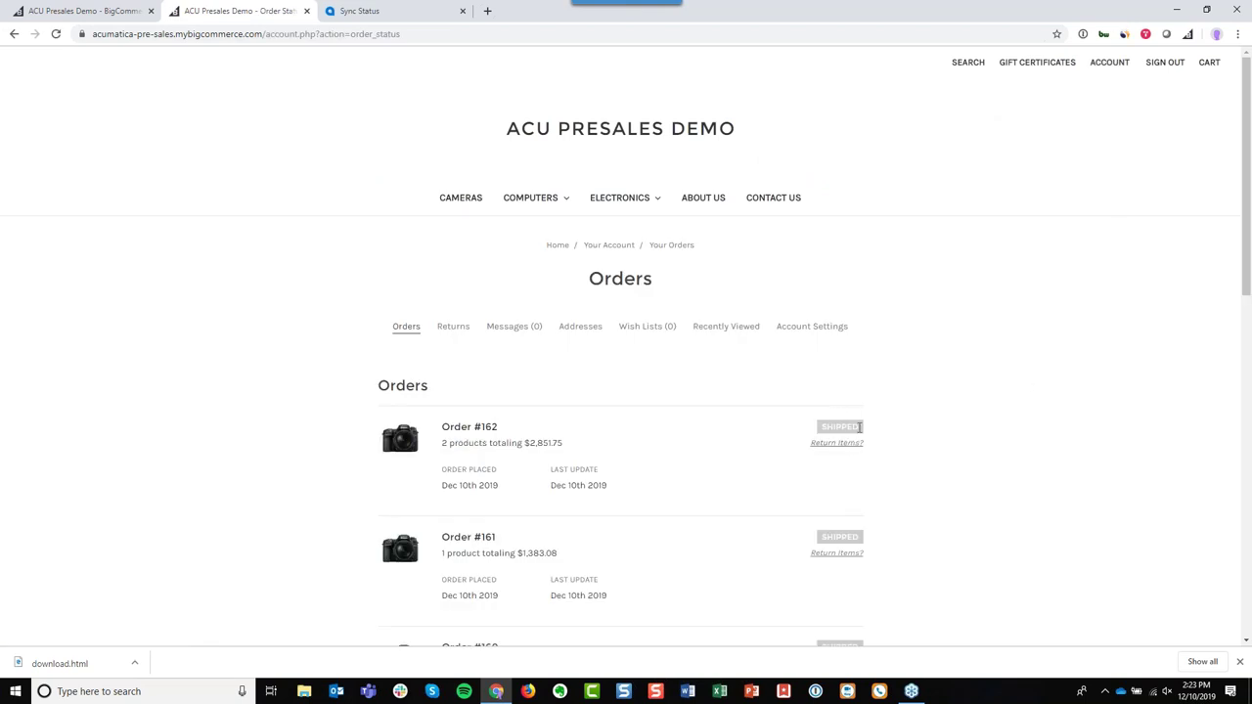
scroll(891, 408, down, 5)
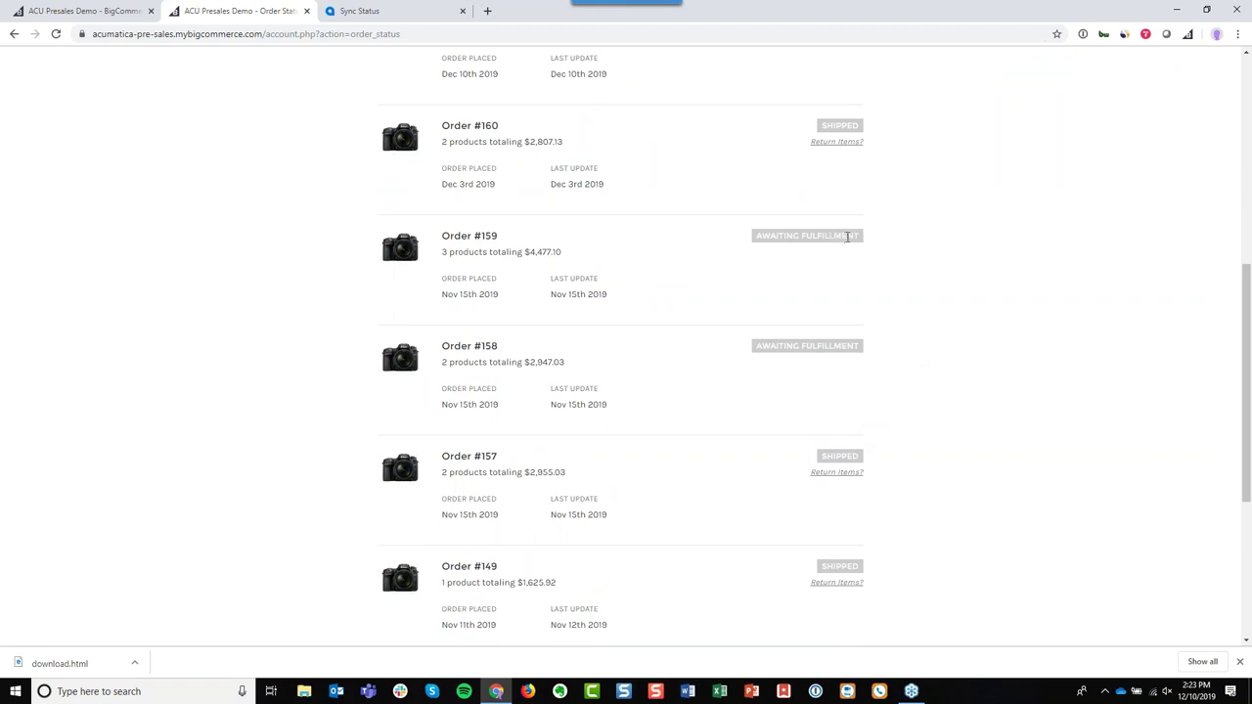
scroll(814, 254, up, 3)
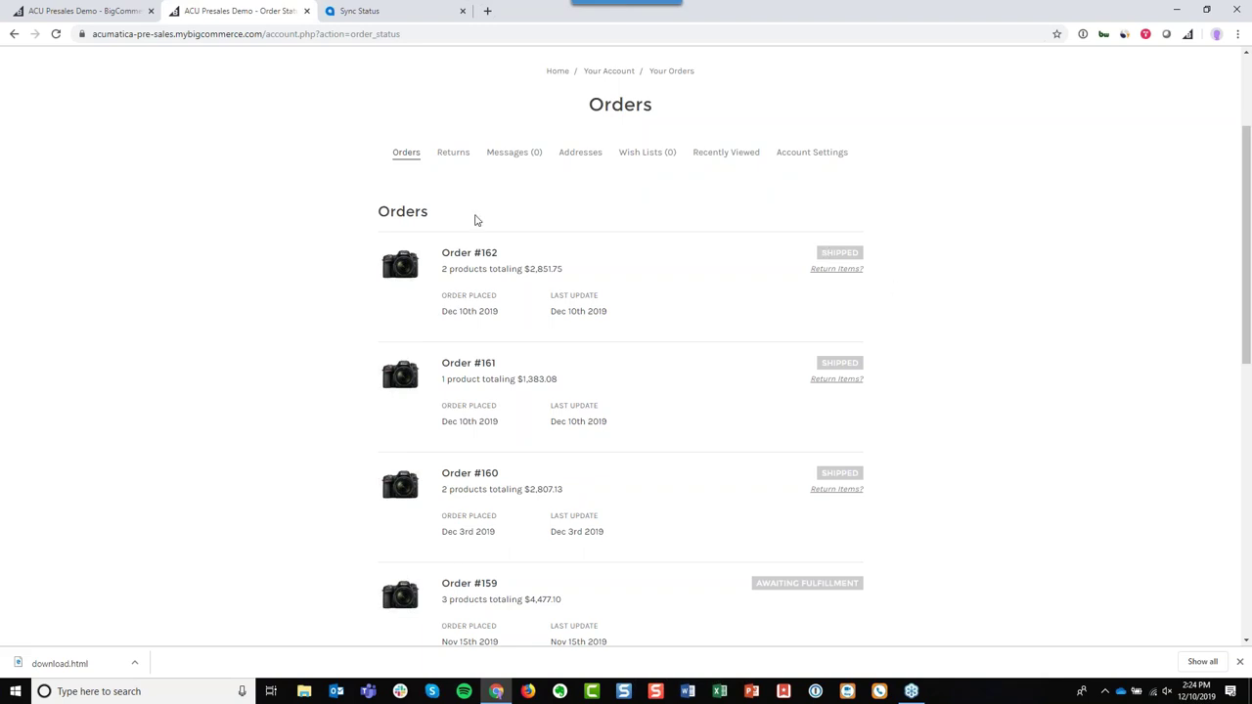
scroll(626, 266, up, 2)
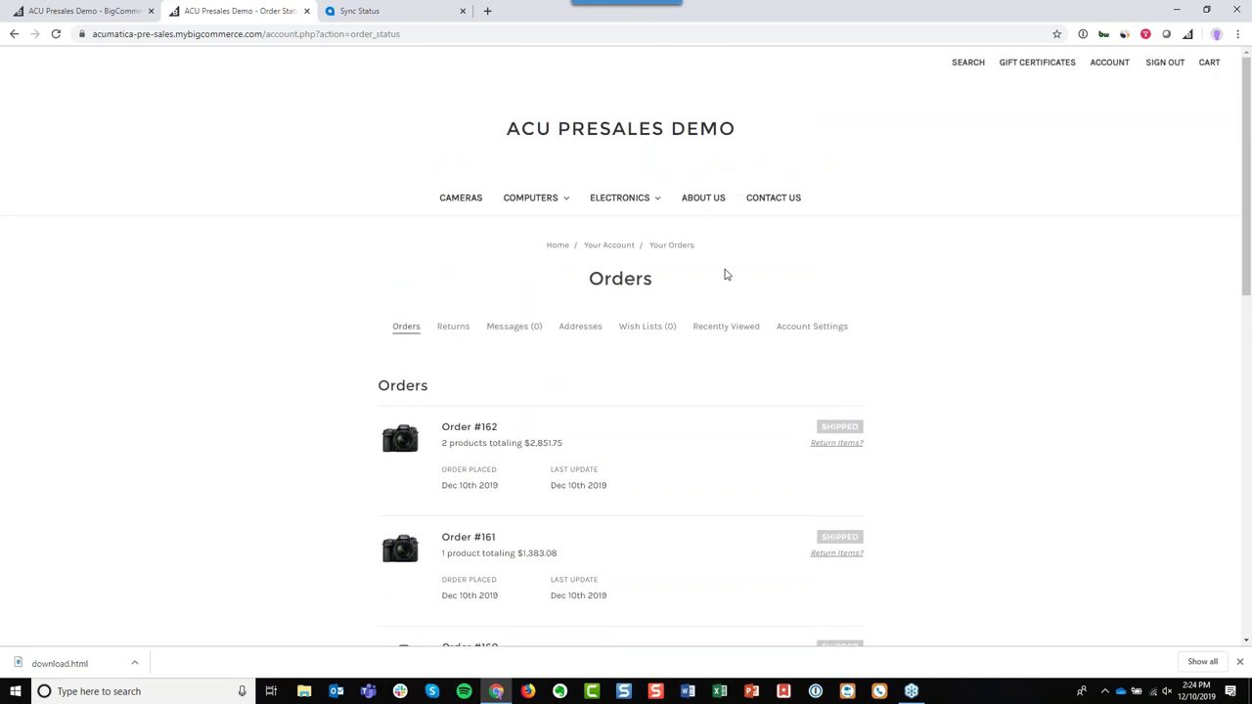
click(406, 18)
Bring up the Commerce: Full Menu panel from the left sidebar.
click(86, 358)
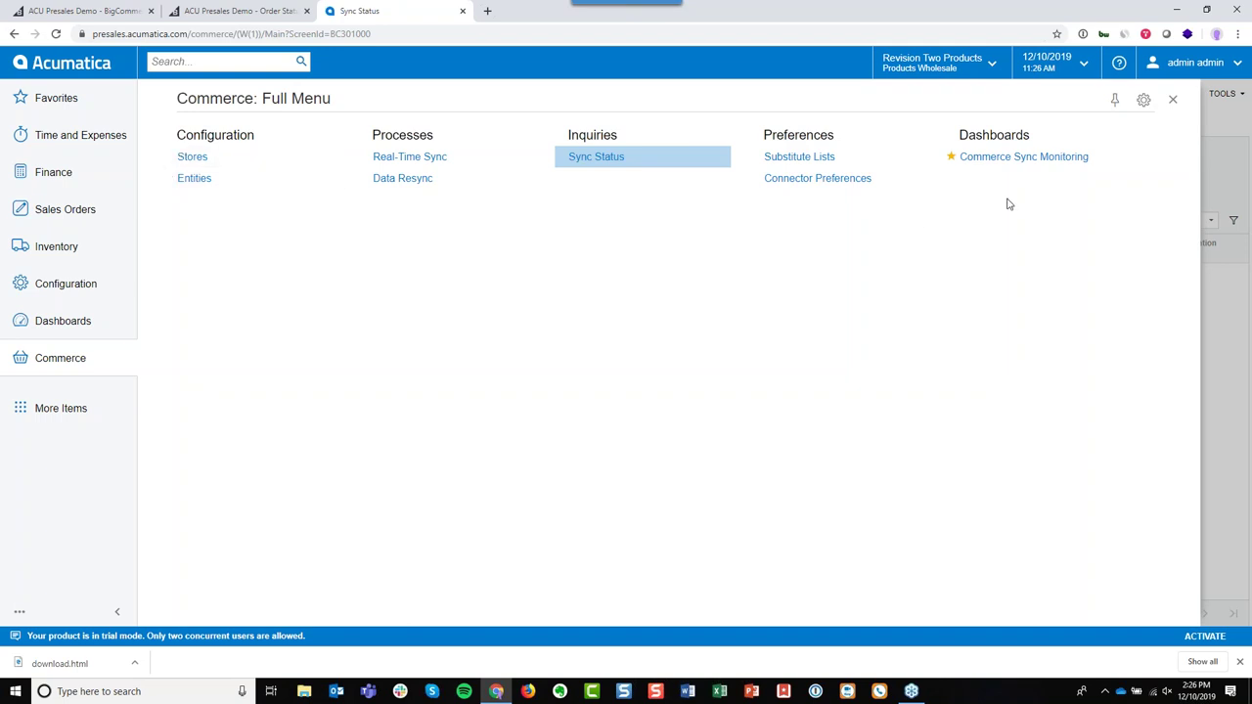
Open the Stores screen for PRESALESERP with the BigCommerce connector and view its Entities.
click(198, 158)
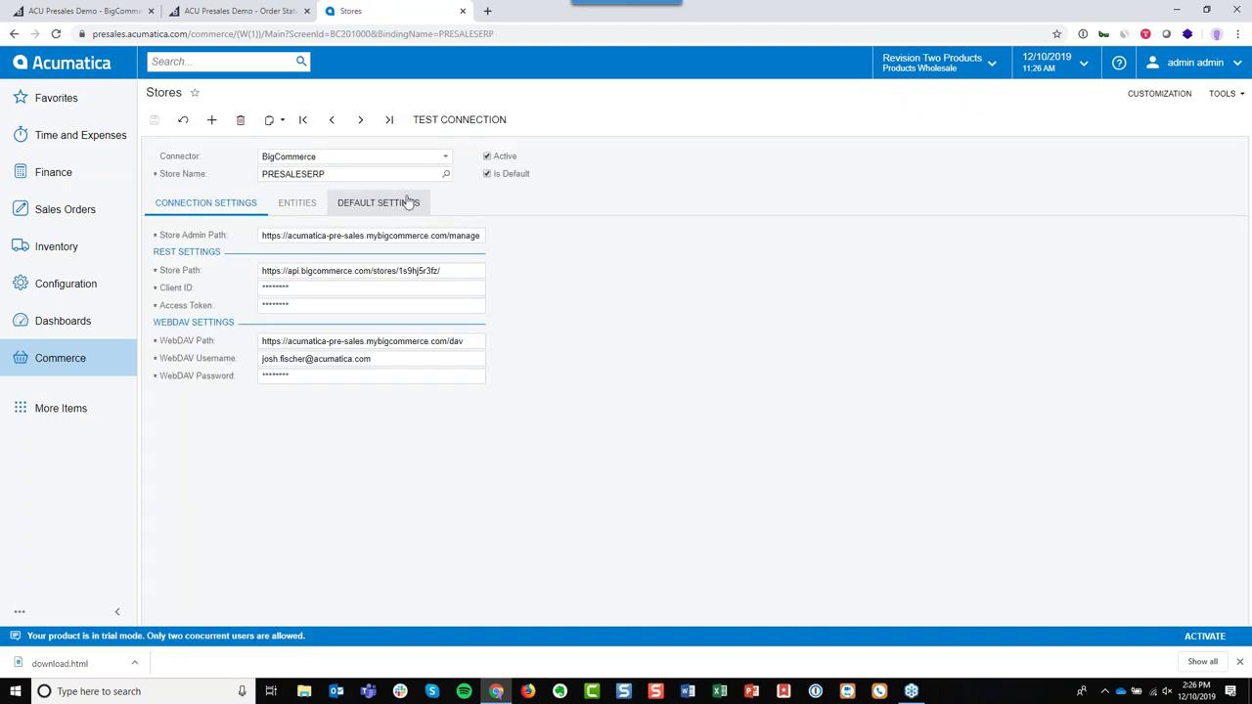
click(446, 158)
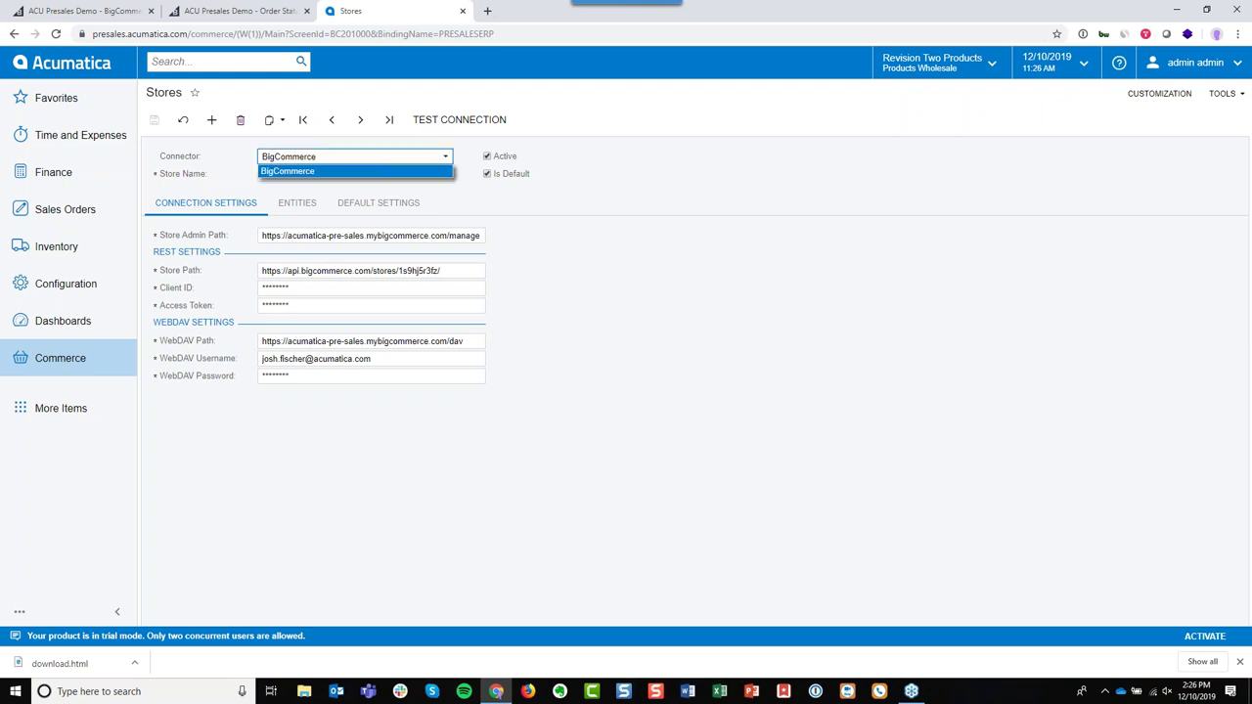
click(446, 168)
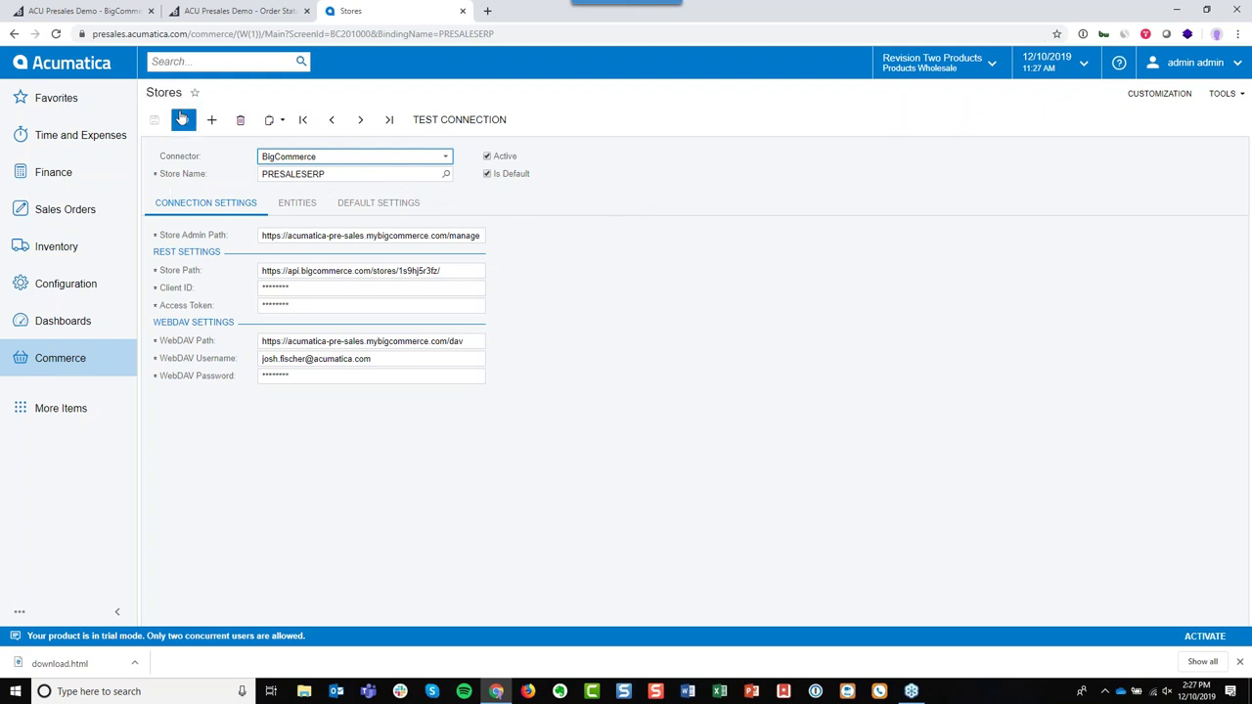
click(318, 160)
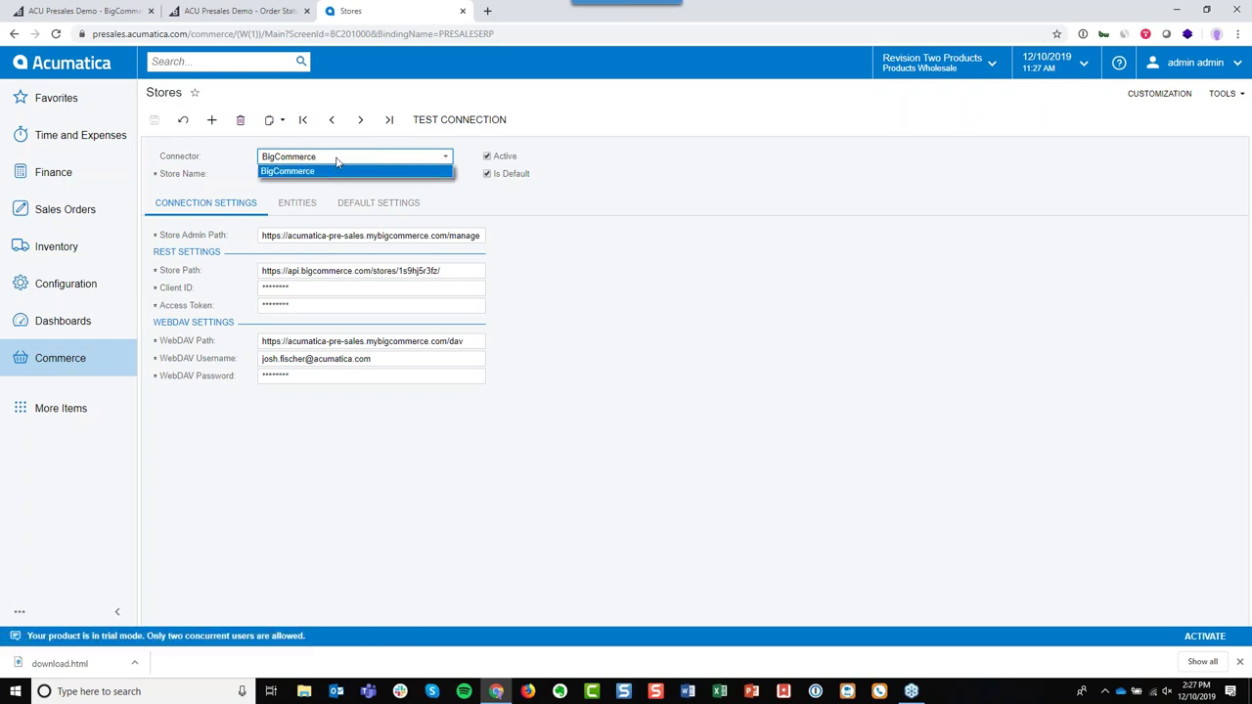
click(333, 172)
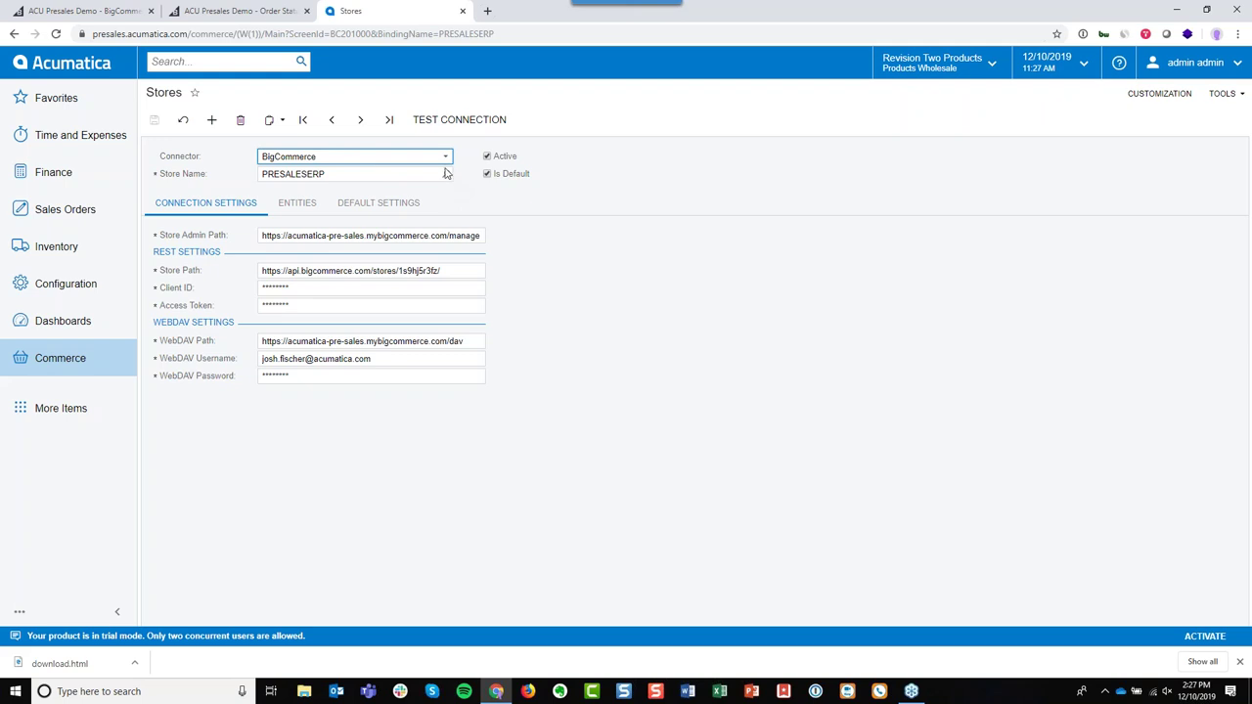
click(301, 209)
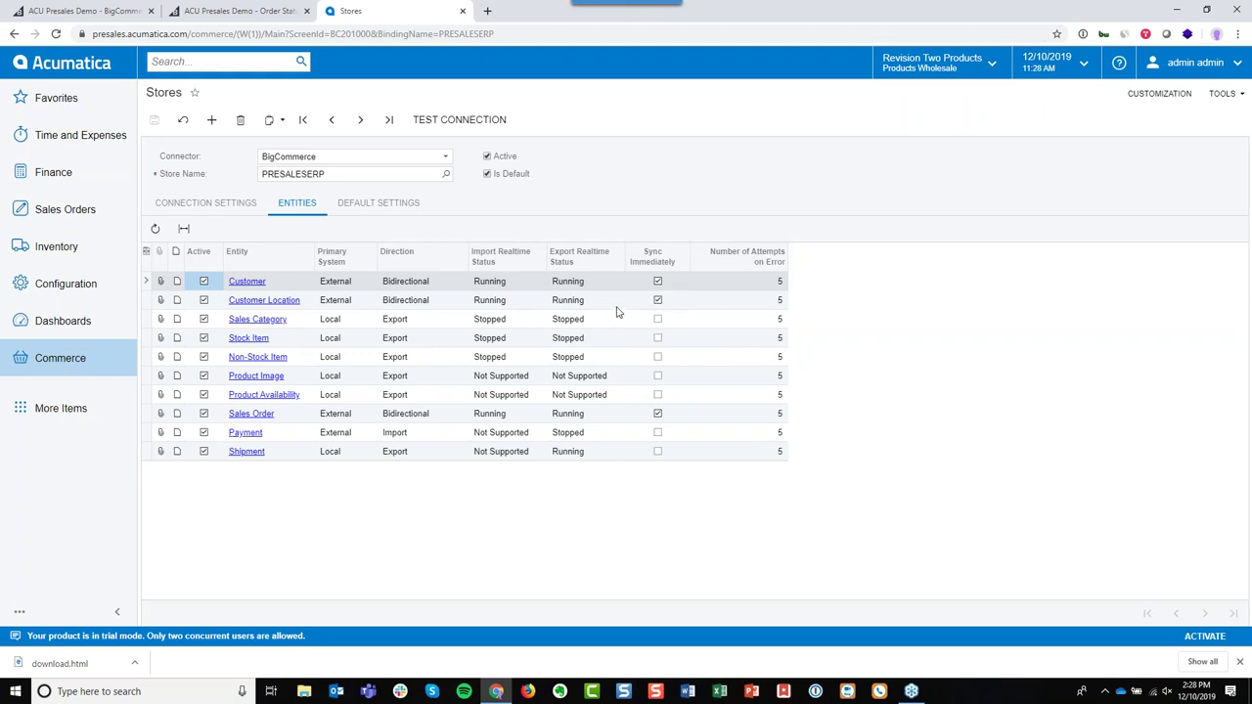
Display the PRESALESERP store's defaults: branch PRODWHOLE, order type BC, warehouse RETAIL, location STORAGE.
click(658, 300)
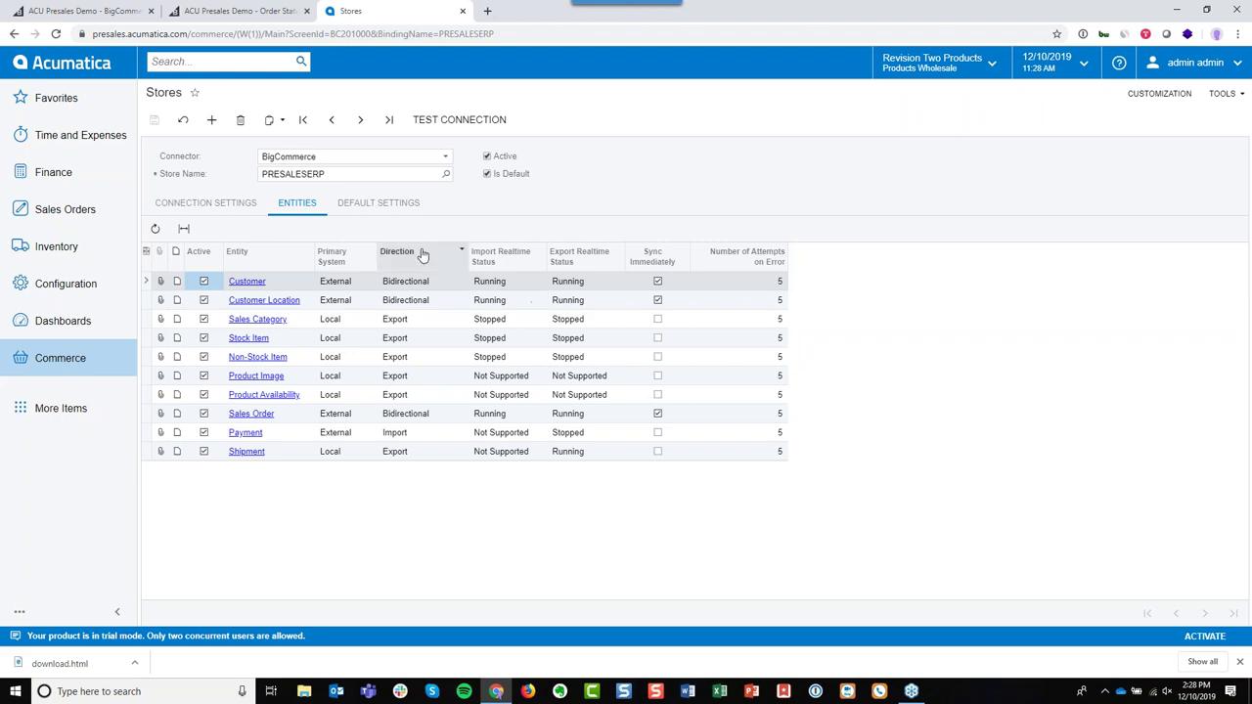
click(387, 206)
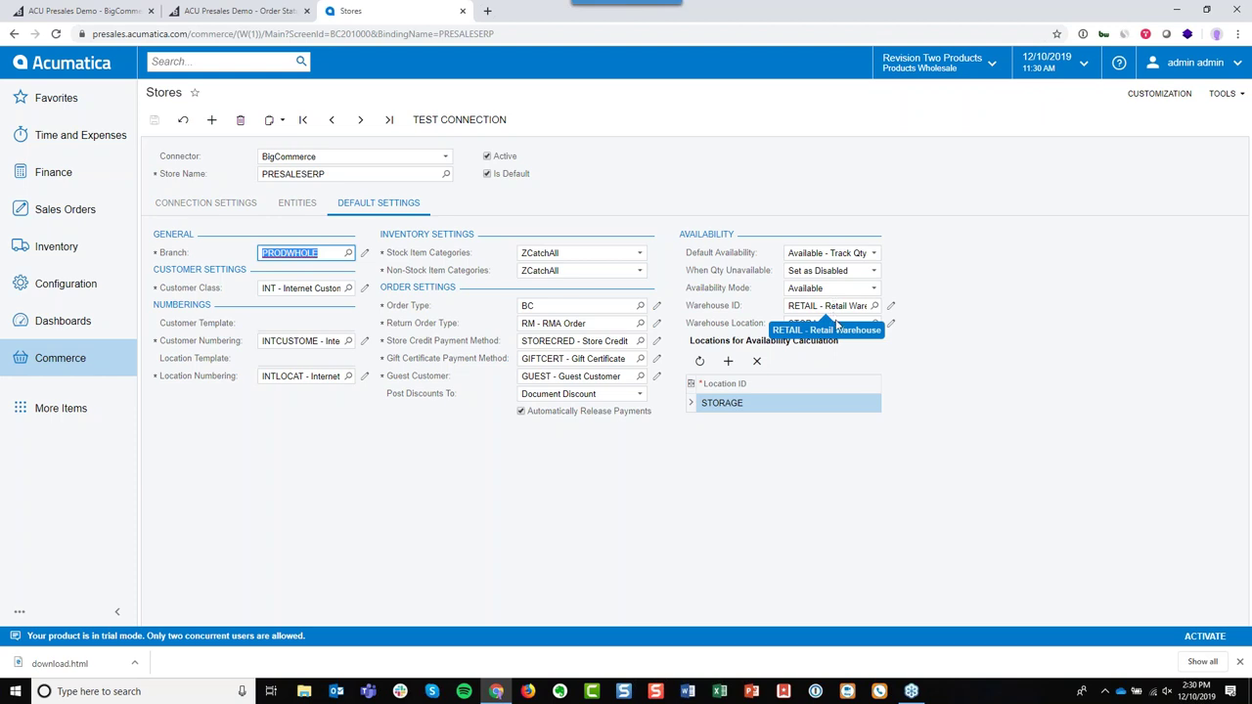
Go to Commerce Entities to view the PRESALESERP Sales Order entity configuration.
click(61, 360)
click(196, 180)
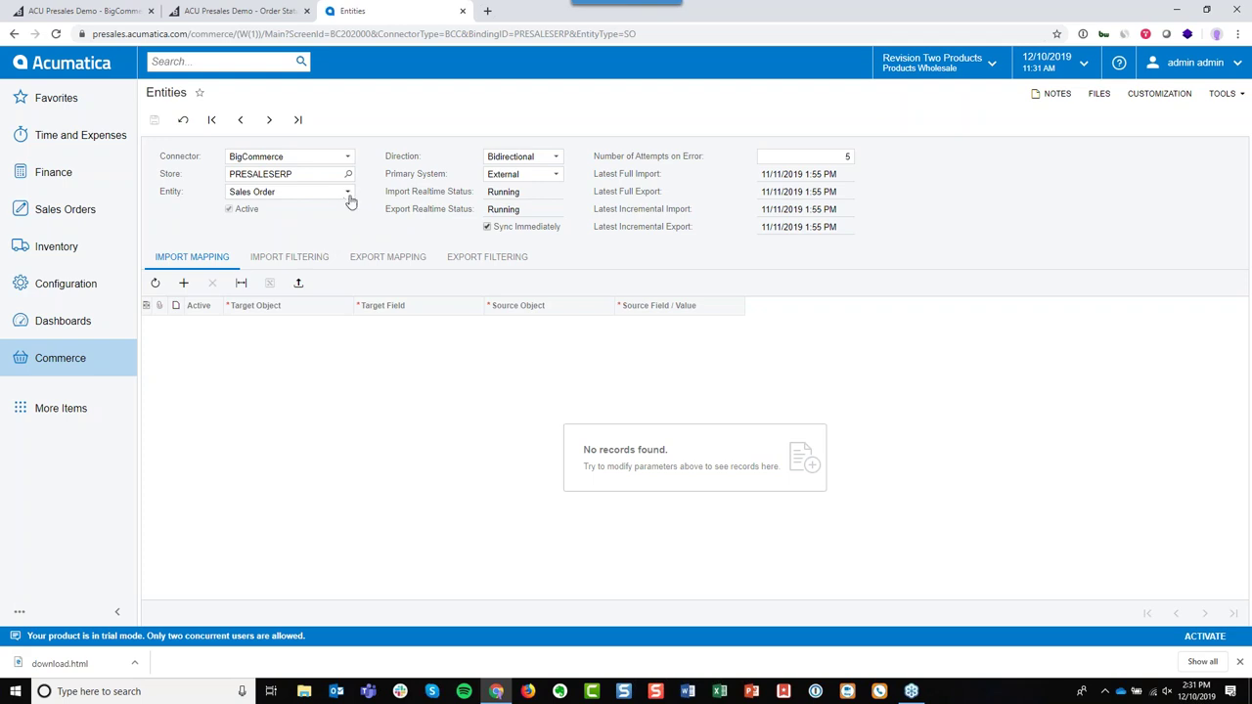
Switch to the Stock Item entity and review its sync direction options unchanged.
click(348, 192)
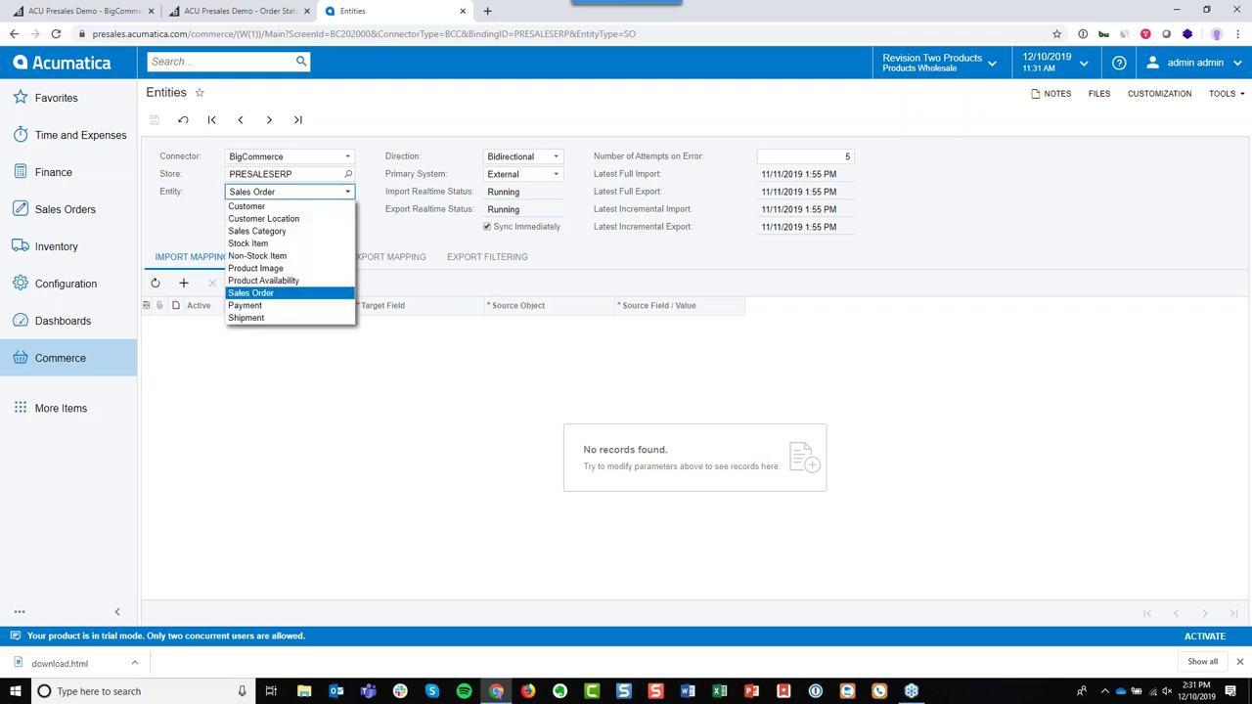
click(320, 248)
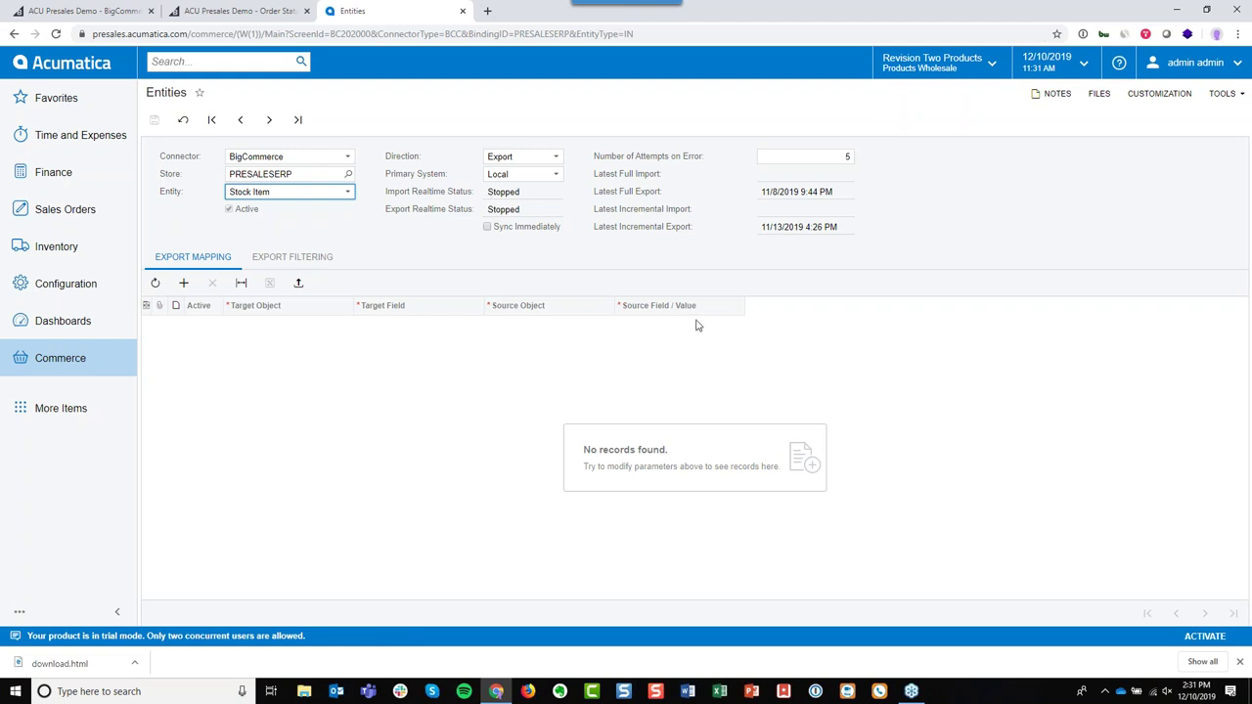
click(555, 157)
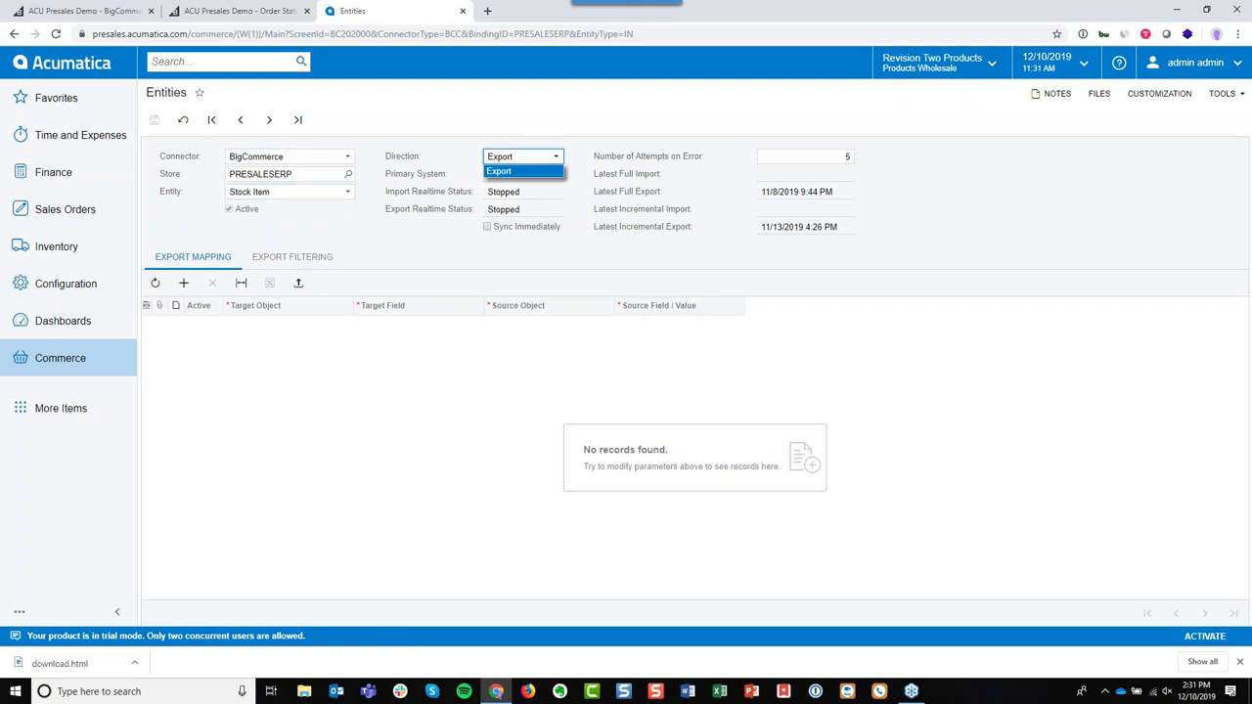
key(Return)
Switch to the Customer entity and check its sync direction choices without changing them.
click(348, 192)
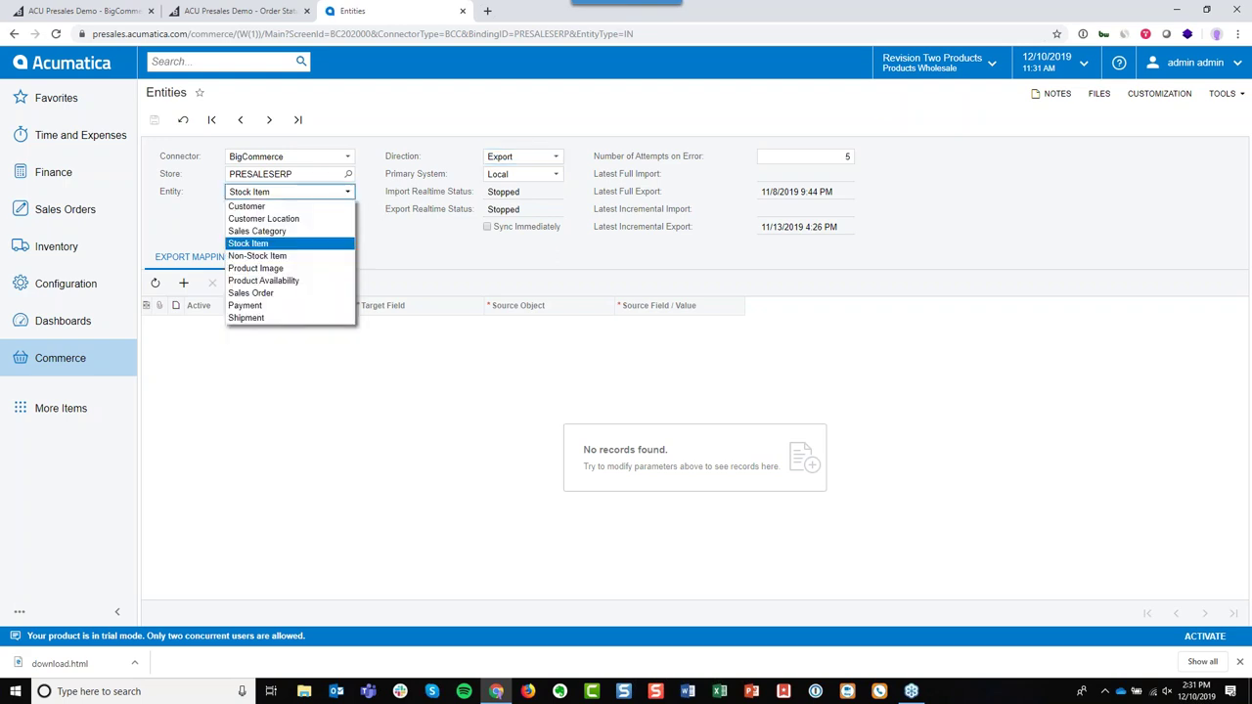
key(Return)
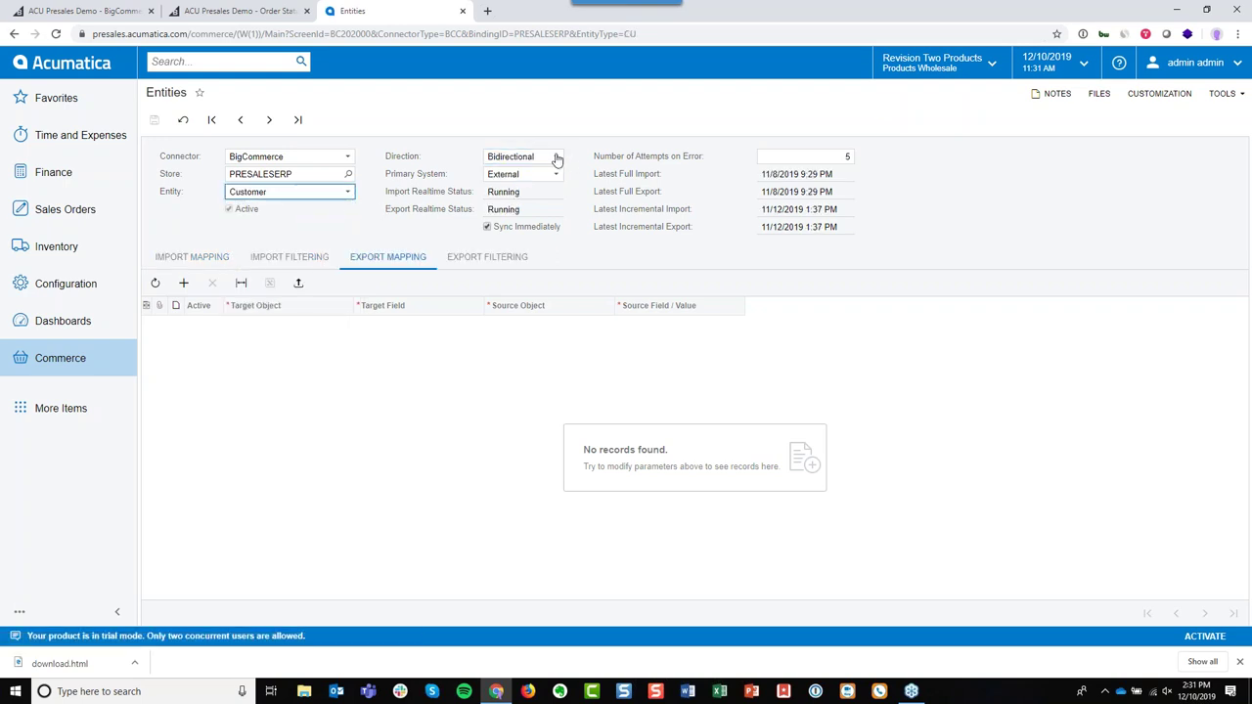
click(555, 157)
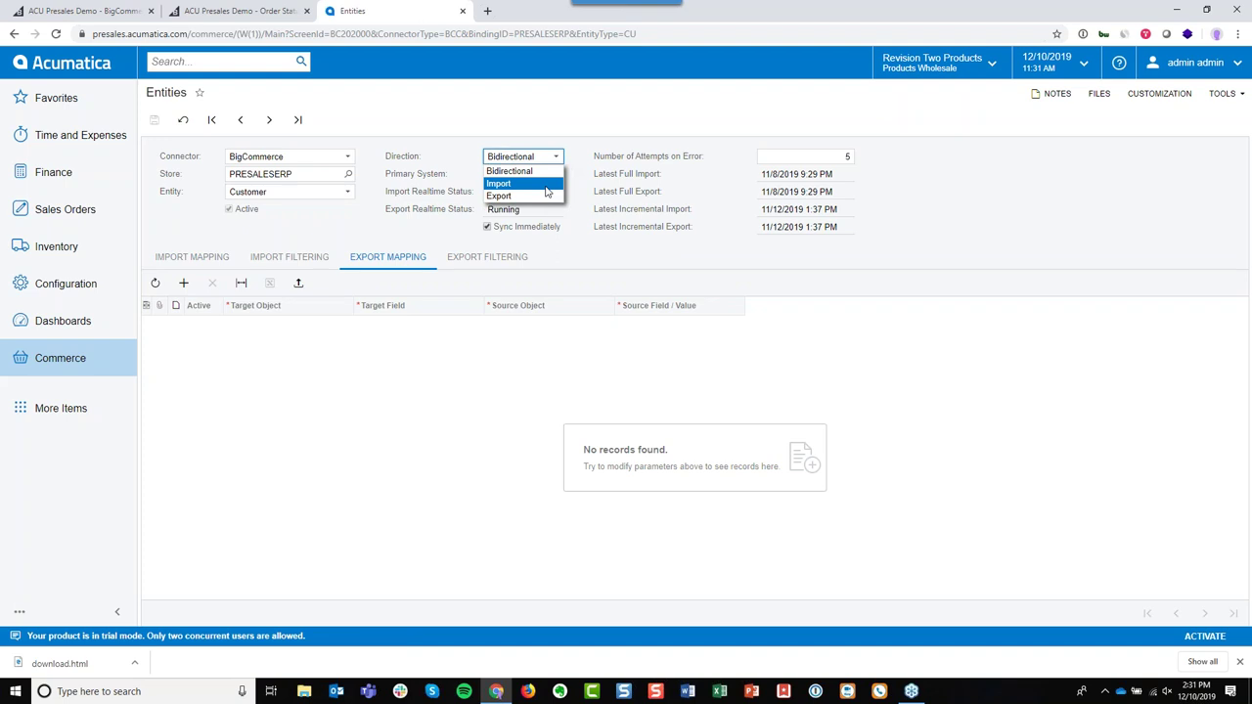
click(589, 186)
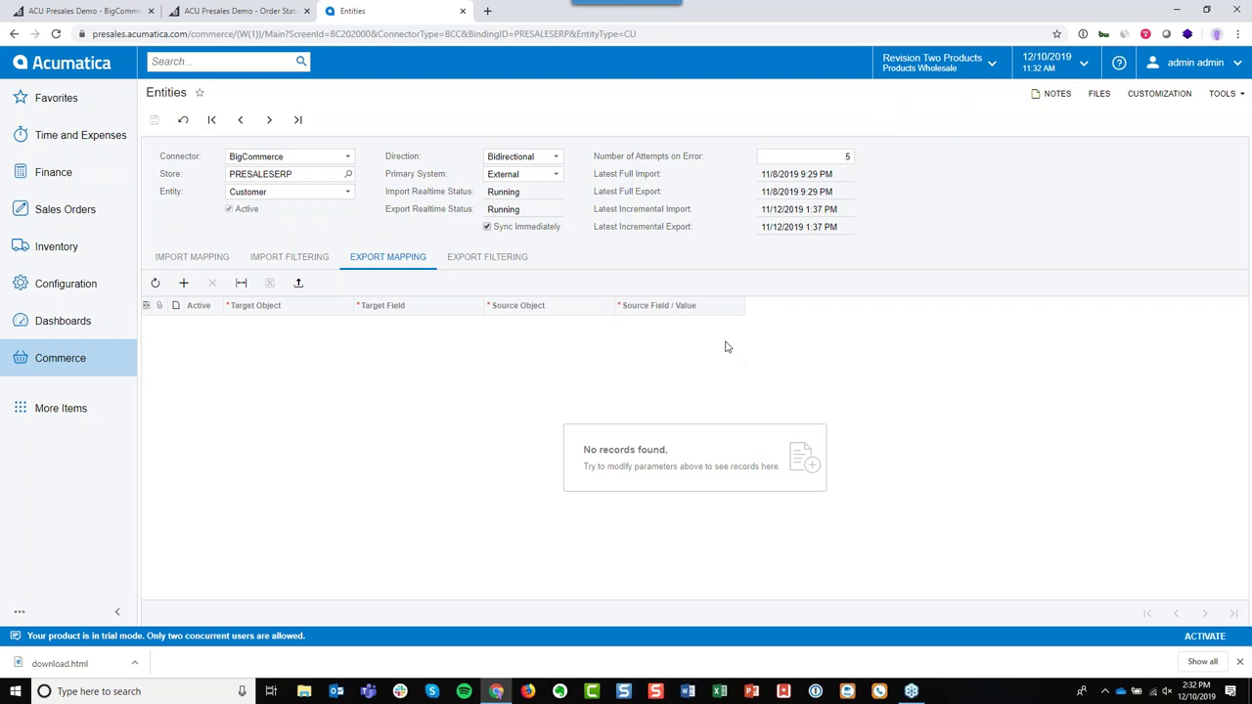
click(87, 364)
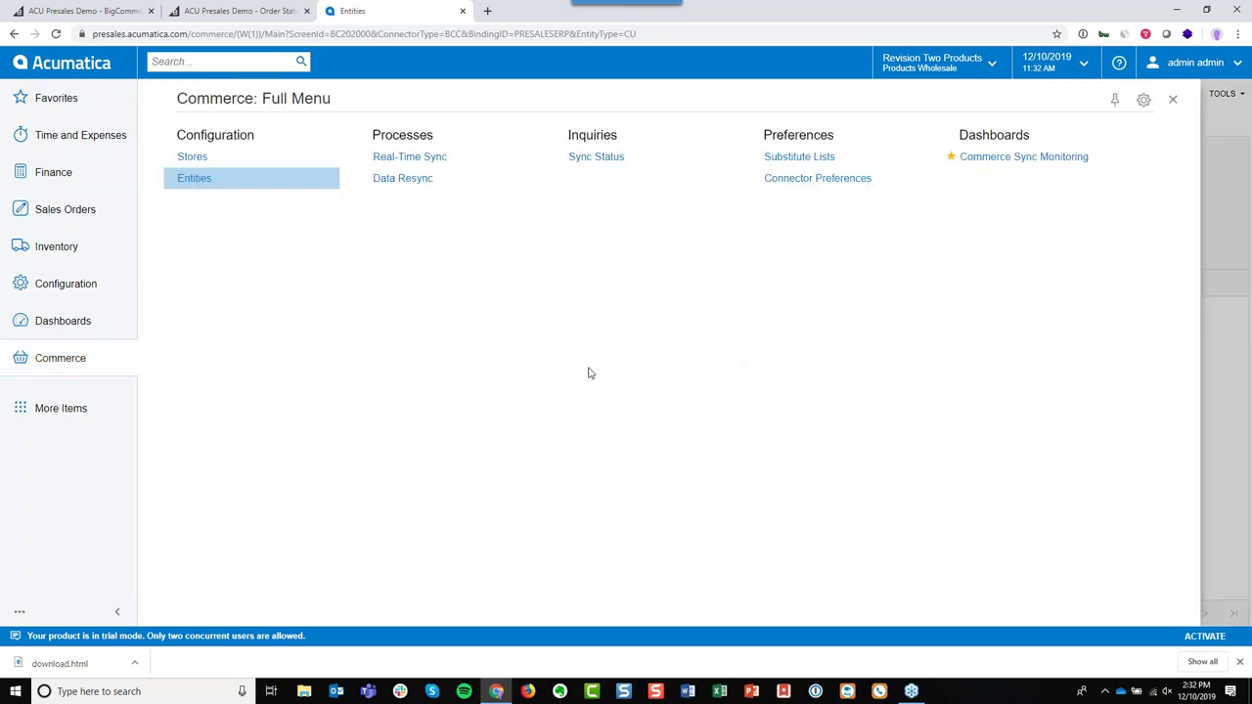
Review the Data Resync sync modes, then list two failed orders and one pending customer in Sync Status.
click(392, 180)
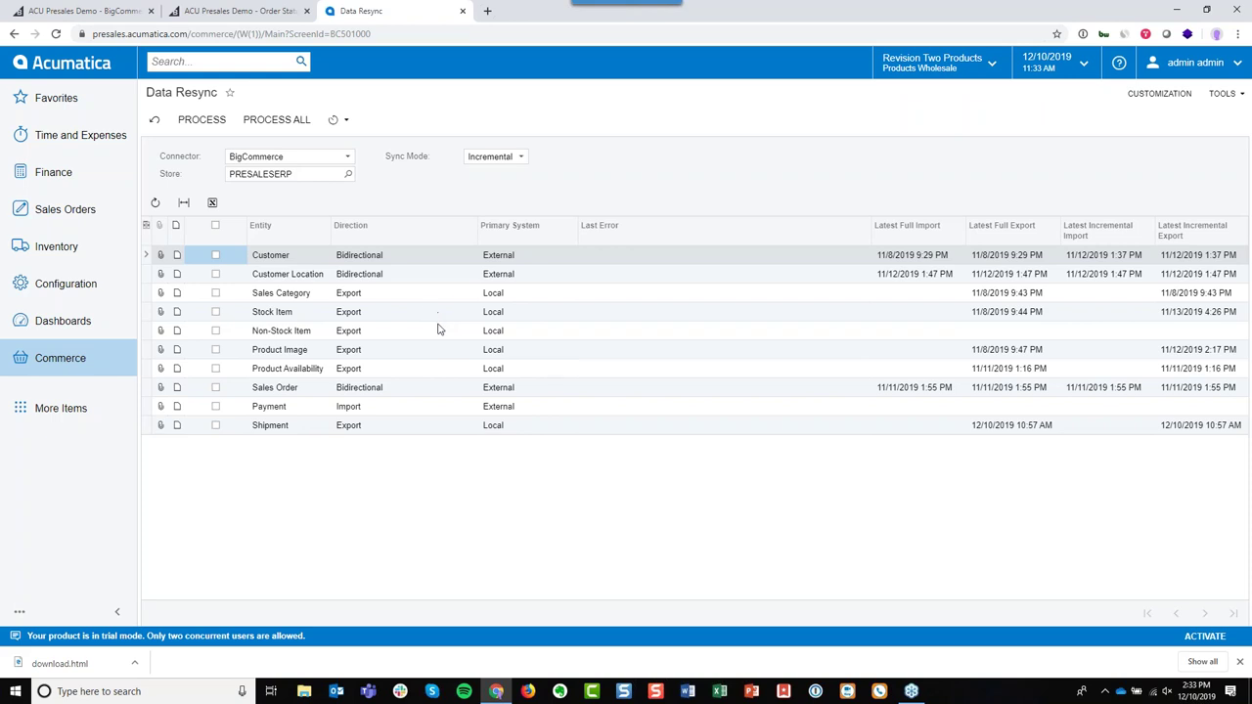
click(507, 160)
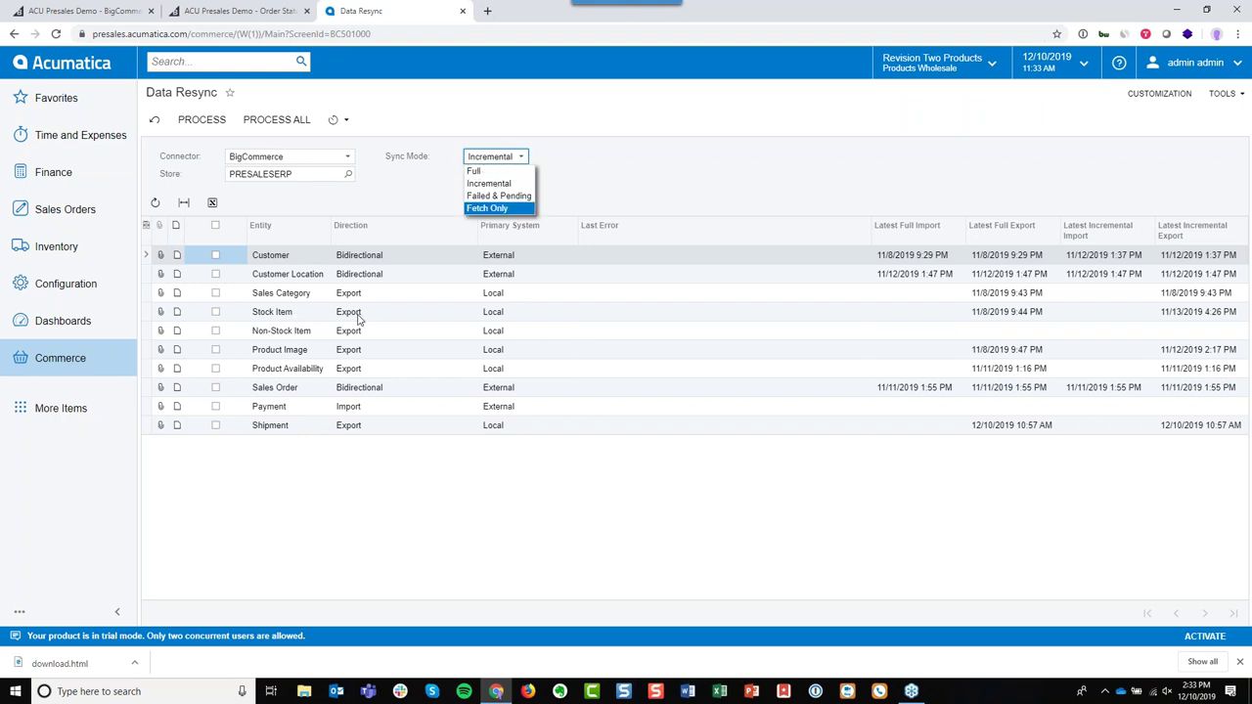
click(78, 360)
click(585, 162)
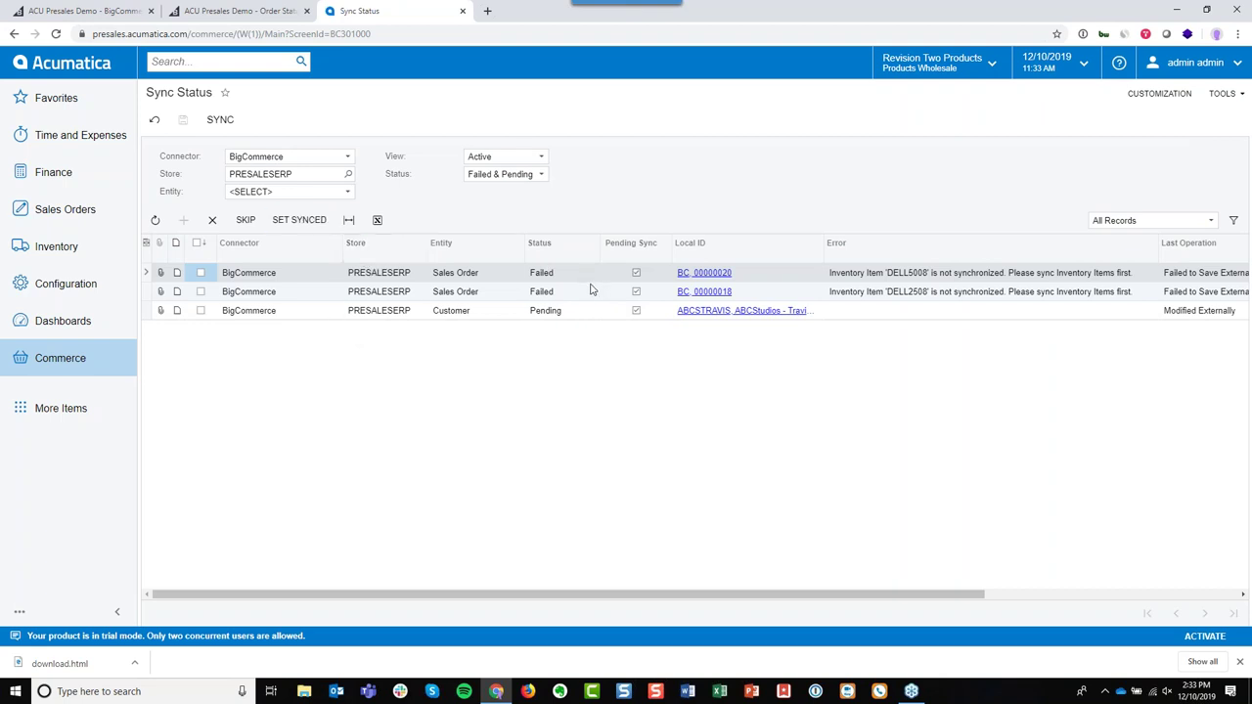
Open the Commerce Sync Monitoring dashboard showing 3 pending, 2 failed orders and 550 total syncs.
drag(719, 602, 639, 580)
click(71, 359)
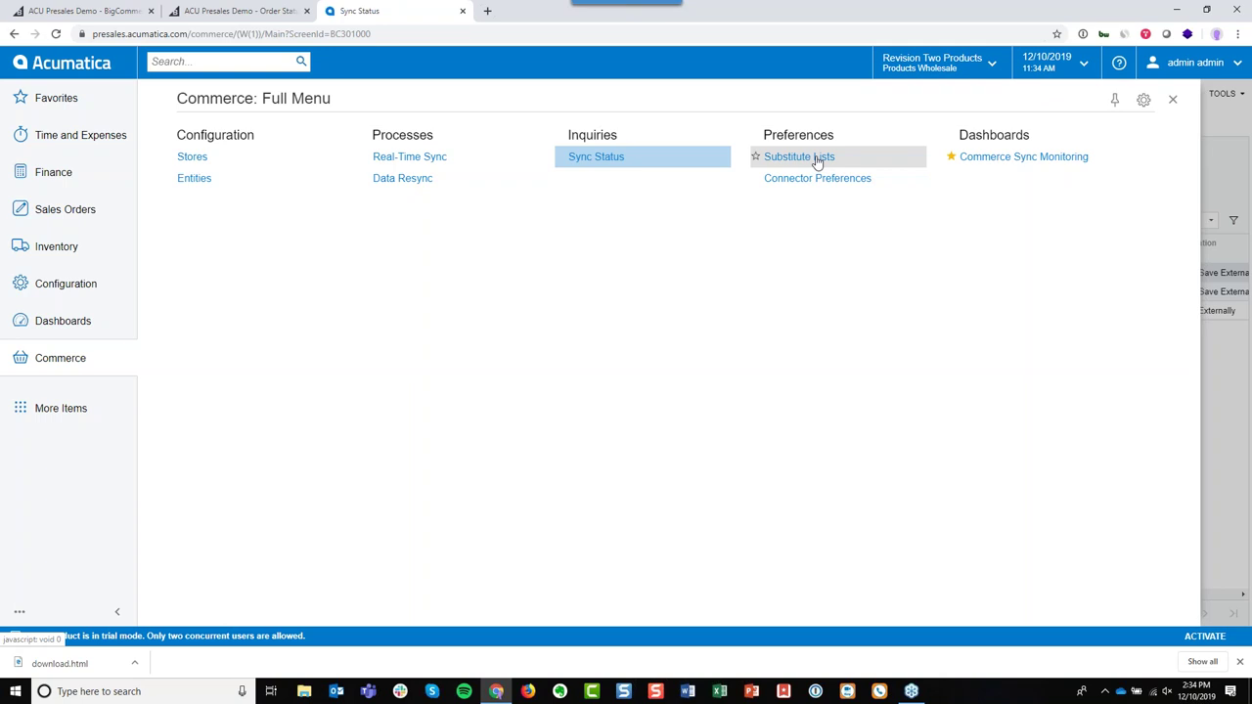
click(1003, 160)
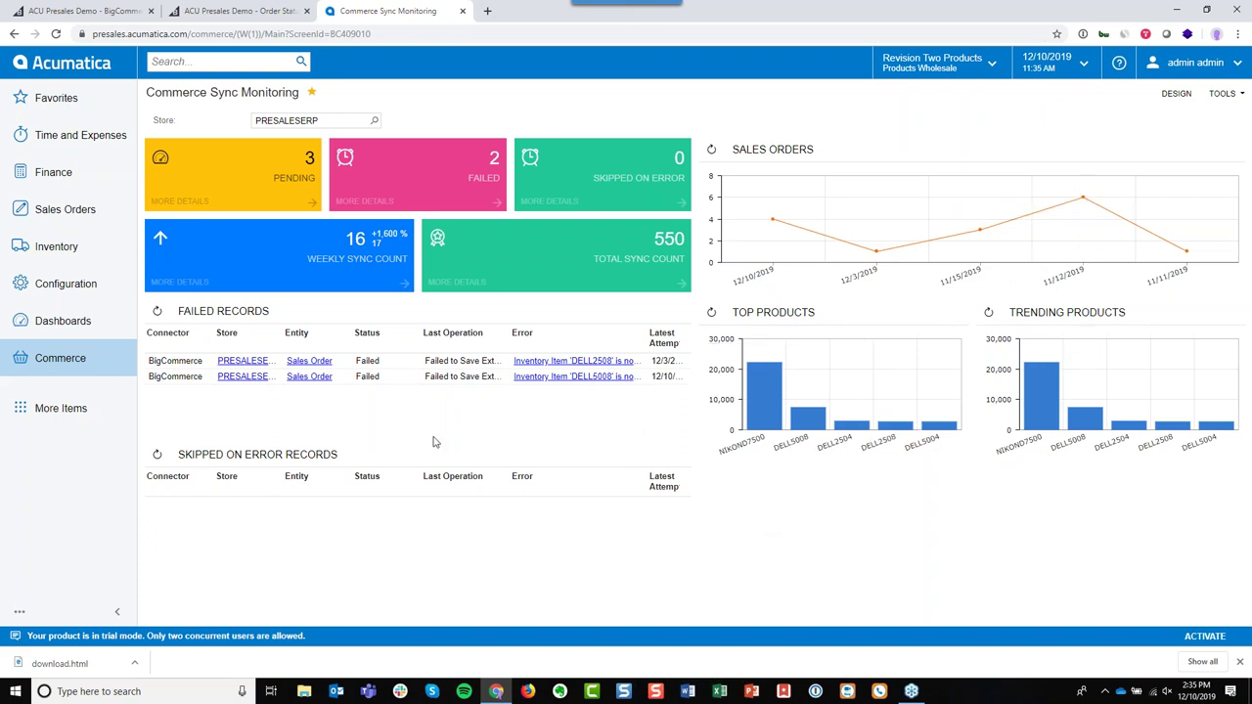
Bring up the full Commerce menu listing Stores, Entities, Data Resync and Sync Status.
click(63, 365)
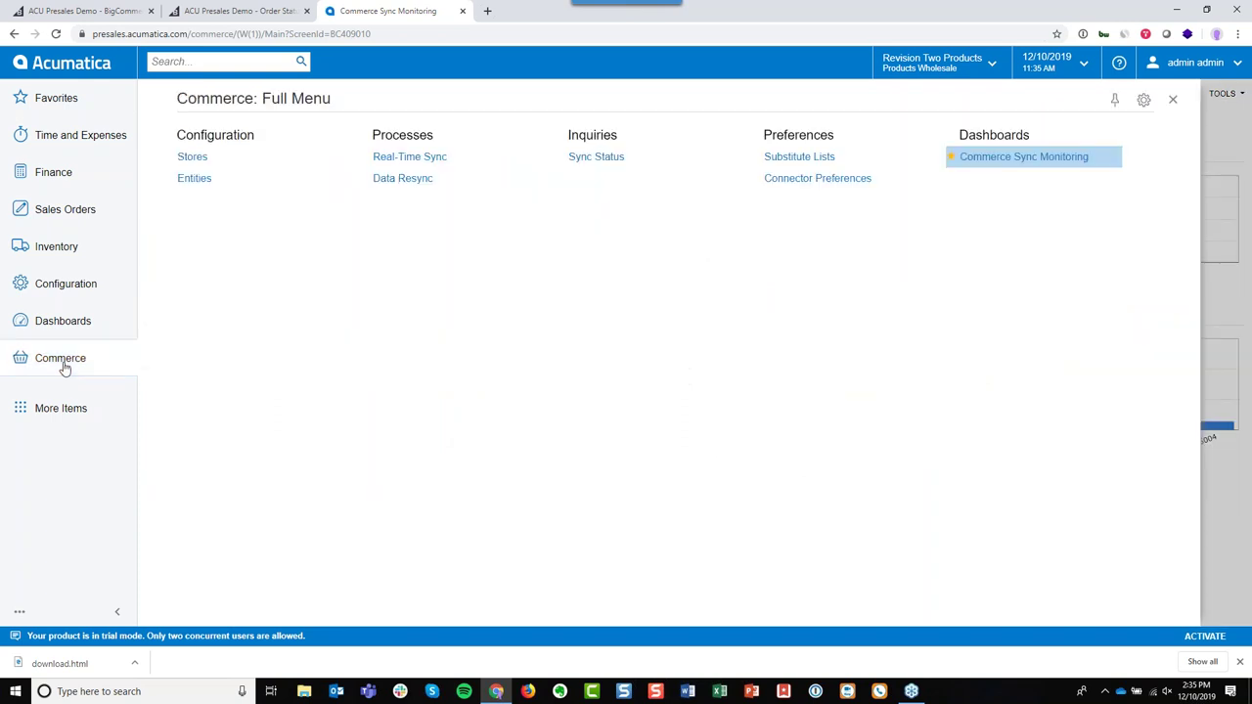